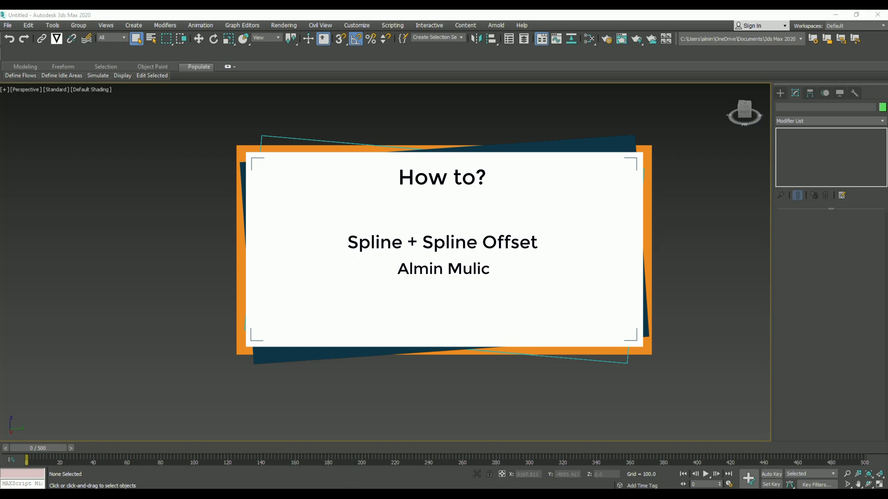
# Step: Switch to Chrome and open the Itoo Software SplineOffset page from the "spline offset" search results to view the plugin
pyautogui.moveTo(327, 497)
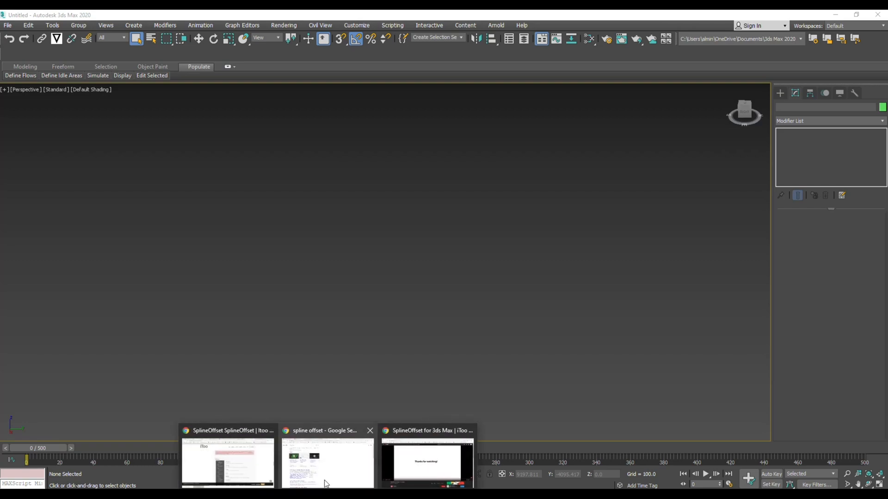
pyautogui.click(328, 458)
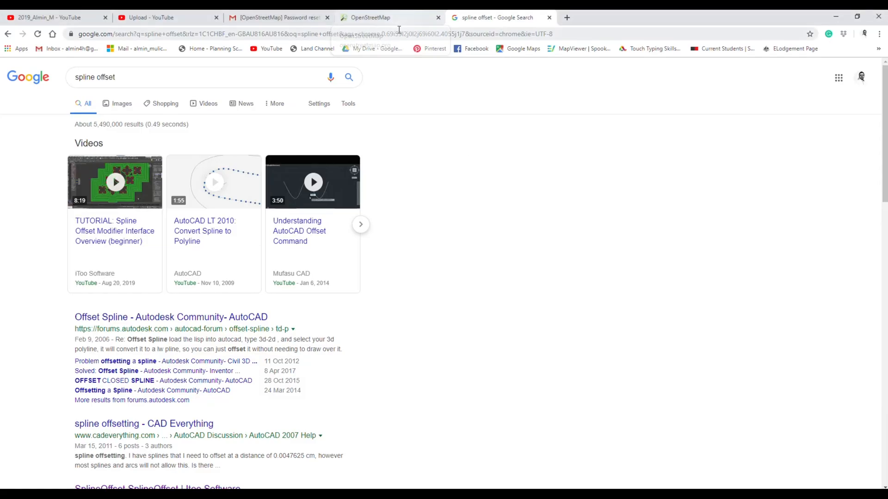
pyautogui.scroll(-4, 202, 419)
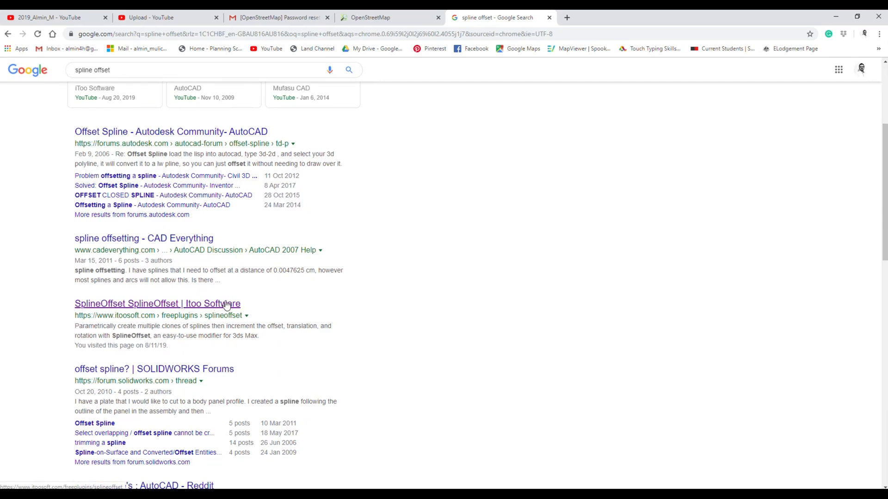
pyautogui.tripleClick(119, 69)
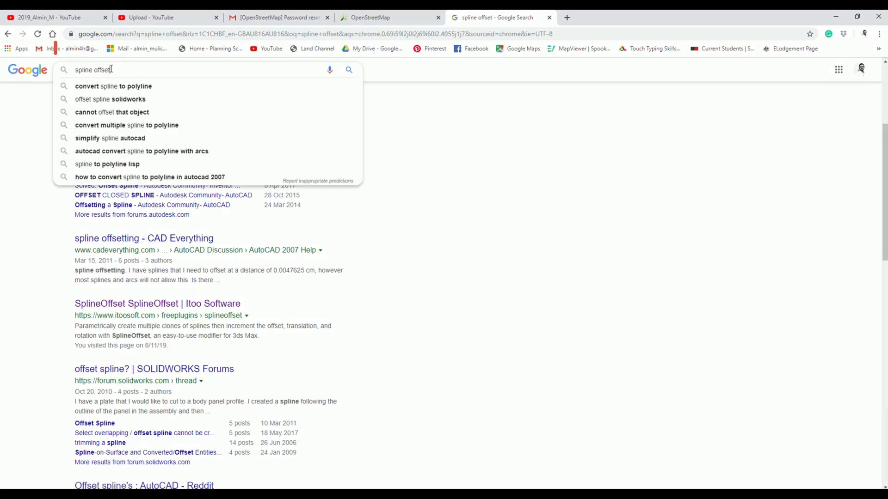
pyautogui.click(328, 369)
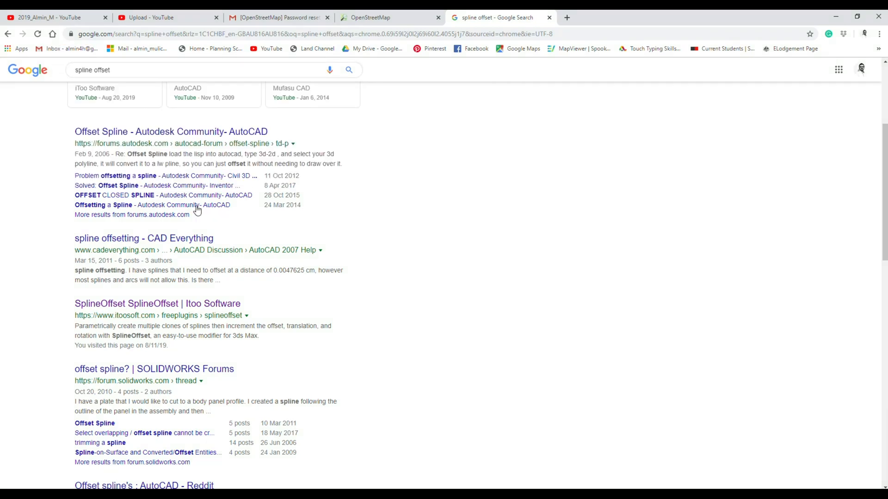
pyautogui.scroll(5, 185, 153)
pyautogui.scroll(-4, 185, 162)
pyautogui.scroll(3, 189, 210)
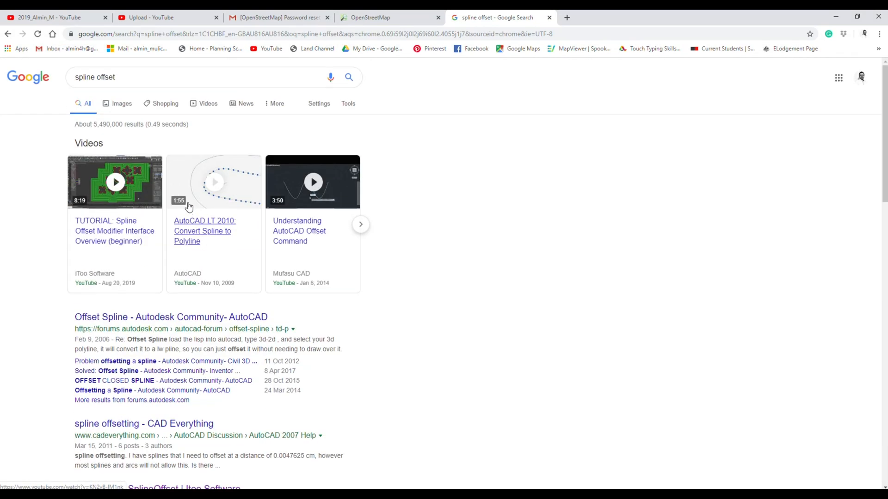
pyautogui.scroll(-5, 188, 212)
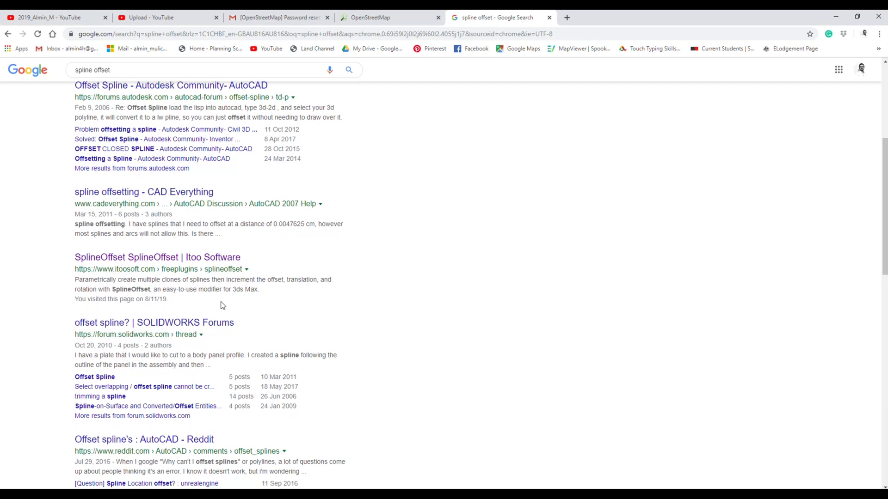
pyautogui.scroll(-1, 222, 306)
pyautogui.click(211, 210)
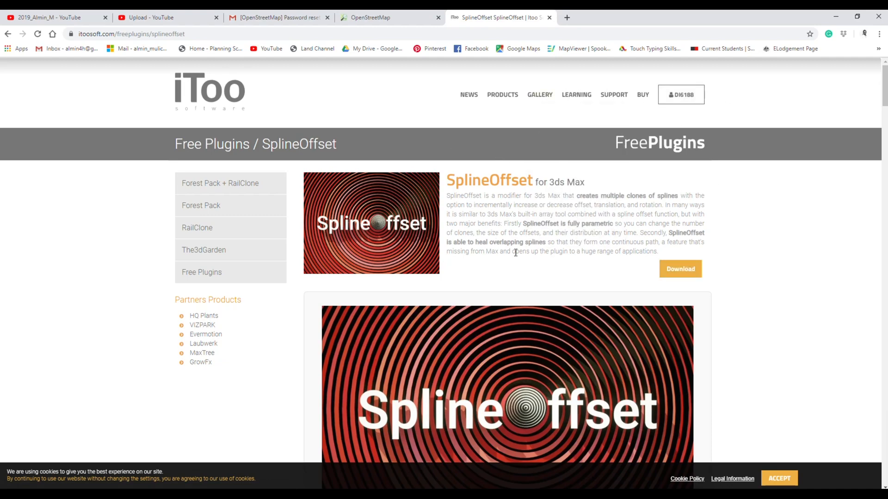
pyautogui.scroll(-3, 676, 300)
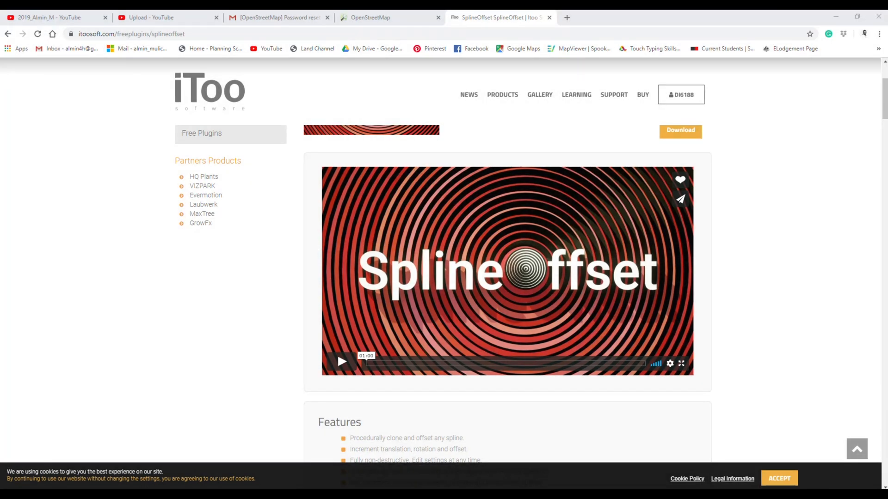
# Step: Switch to the Downloads folder in File Explorer and copy splineOffset.dlm from max2020-64 inside the splineOffset100 archive
pyautogui.moveTo(887, 70); pyautogui.dragTo(324, 10)
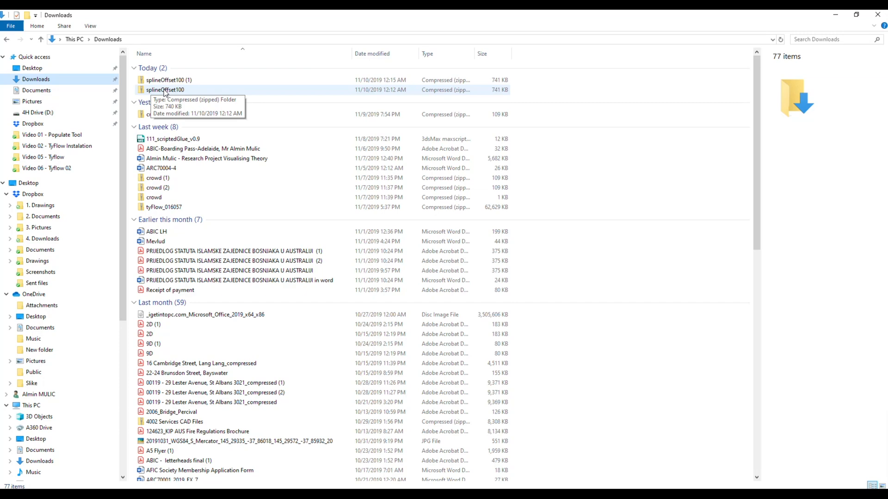
pyautogui.doubleClick(165, 90)
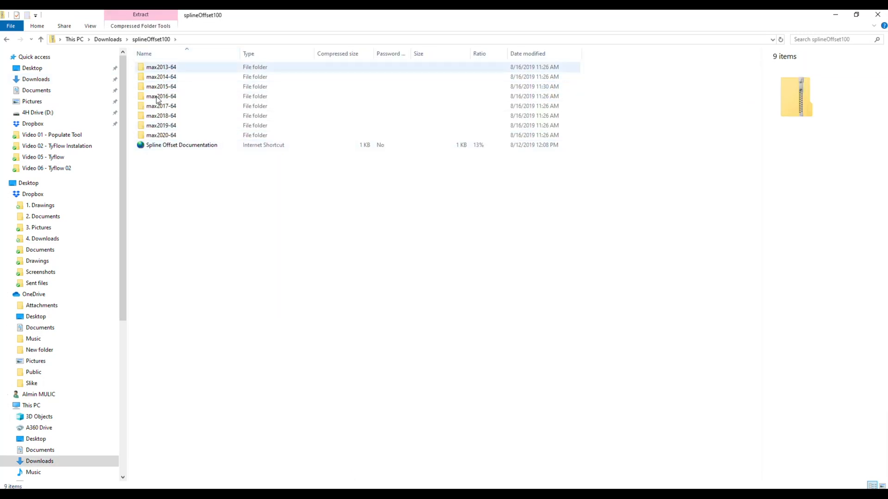
pyautogui.click(168, 138)
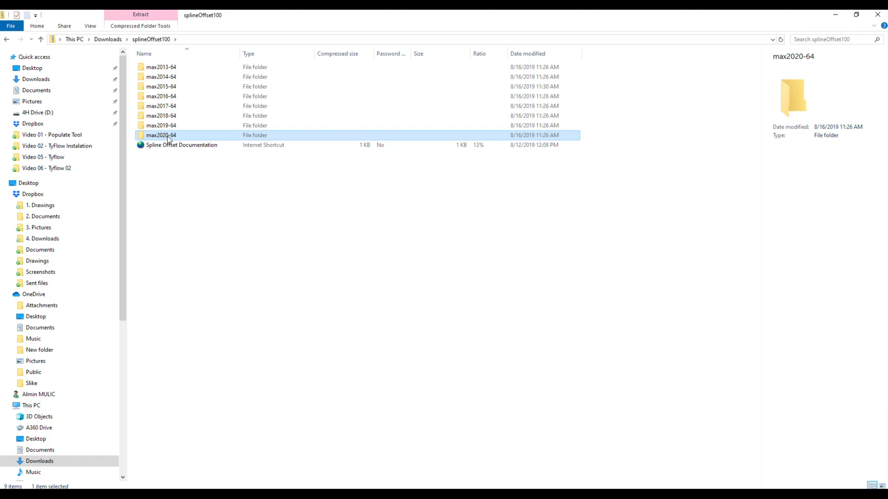
pyautogui.doubleClick(168, 138)
pyautogui.click(175, 67)
pyautogui.rightClick(177, 67)
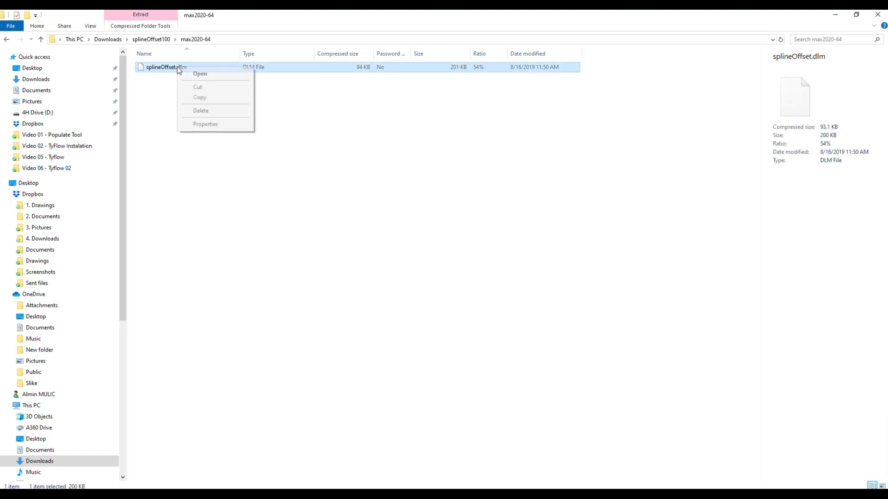
pyautogui.click(199, 97)
pyautogui.click(219, 189)
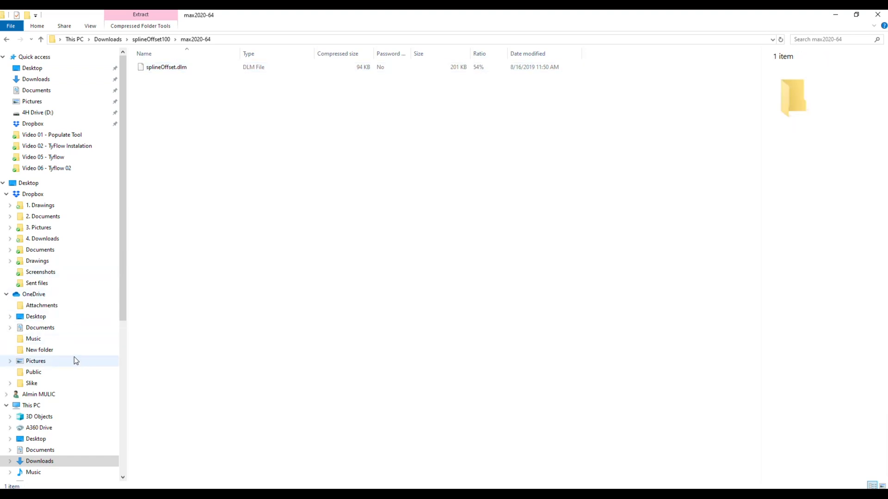
# Step: Open the folder C:\Program Files\Autodesk\3ds Max 2020\Plugins to view its contents, and close File Explorer
pyautogui.click(65, 409)
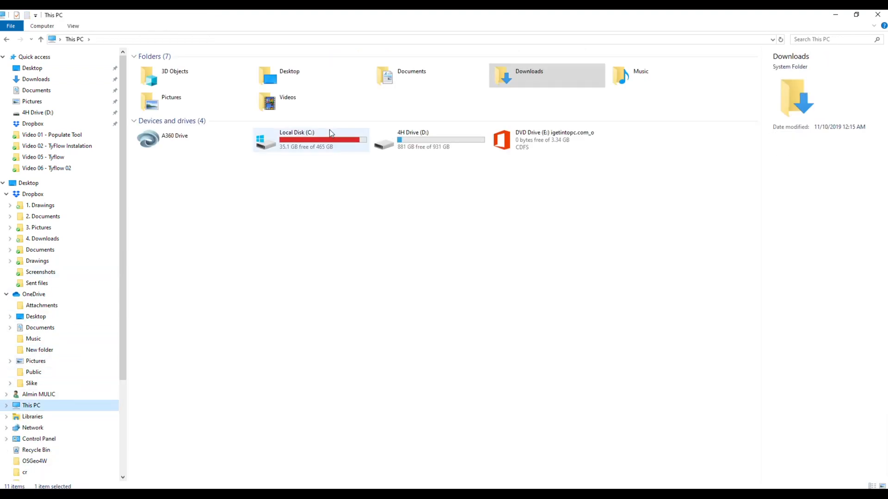
pyautogui.doubleClick(309, 146)
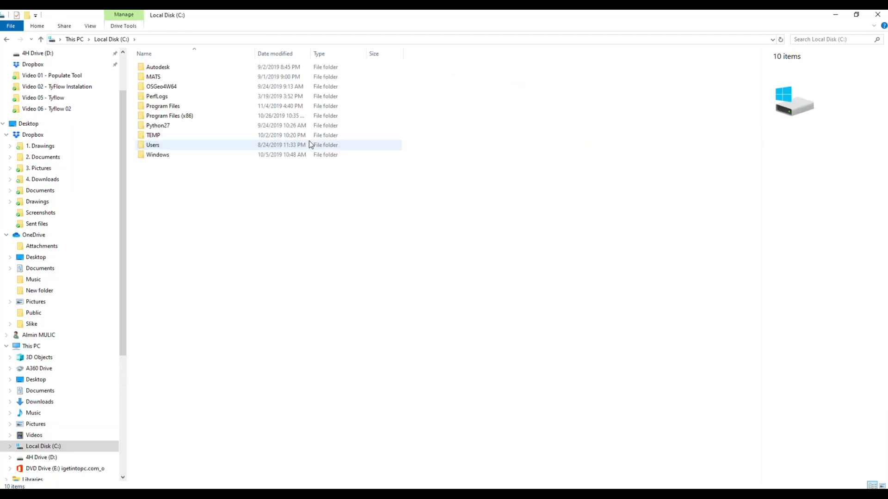
pyautogui.doubleClick(202, 106)
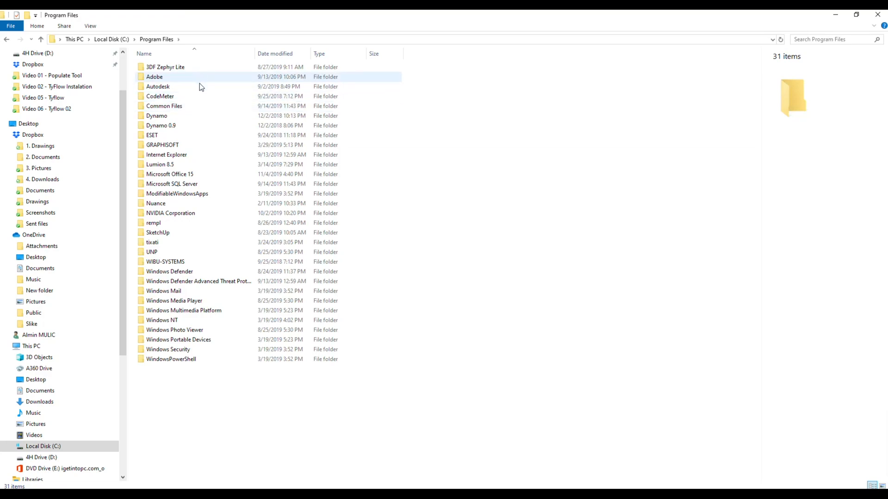
pyautogui.doubleClick(199, 87)
pyautogui.doubleClick(202, 68)
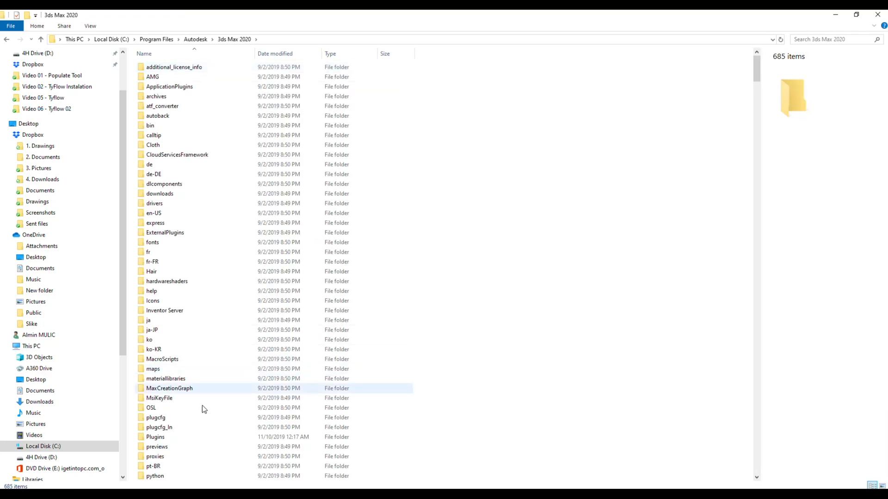
pyautogui.doubleClick(195, 439)
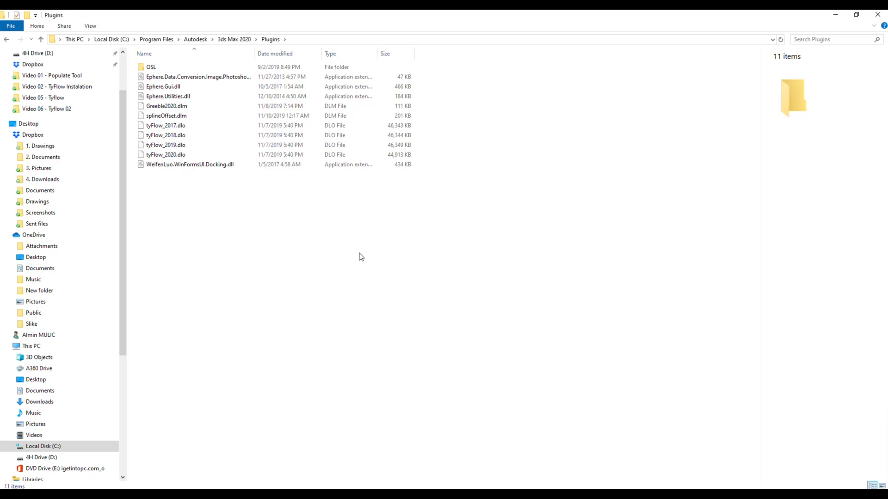
pyautogui.click(876, 15)
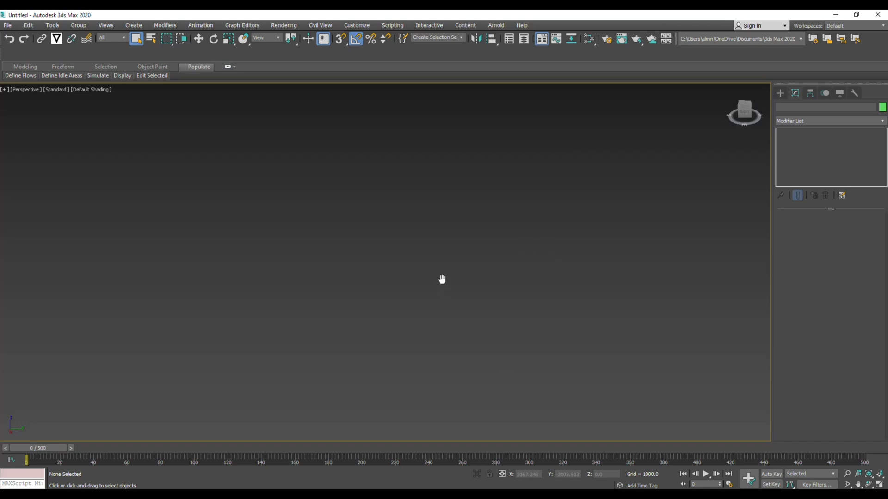
# Step: In 3ds Max, create a rectangle spline about 107 long and 99 wide on the grid in the perspective view
pyautogui.keyDown('alt'); pyautogui.moveTo(442, 279); pyautogui.dragTo(412, 298, button='middle'); pyautogui.keyUp('alt')
pyautogui.click(870, 475)
pyautogui.moveTo(541, 277); pyautogui.dragTo(540, 233, button='middle')
pyautogui.keyDown('alt'); pyautogui.moveTo(540, 233); pyautogui.dragTo(474, 237, button='middle'); pyautogui.keyUp('alt')
pyautogui.scroll(-4, 526, 244)
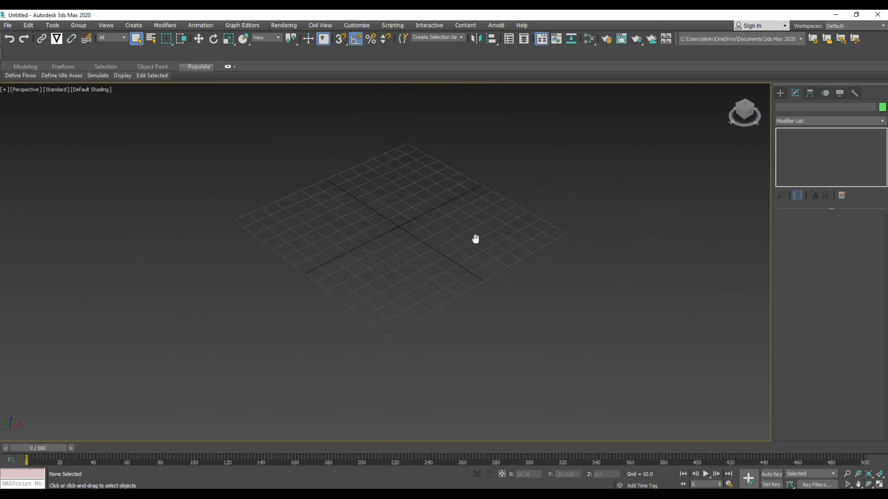
pyautogui.click(780, 94)
pyautogui.click(847, 156)
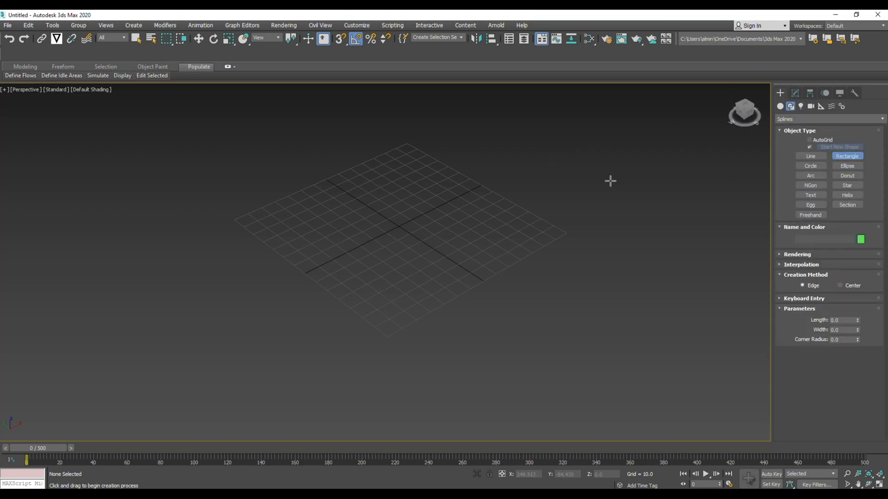
pyautogui.moveTo(283, 217); pyautogui.dragTo(525, 232)
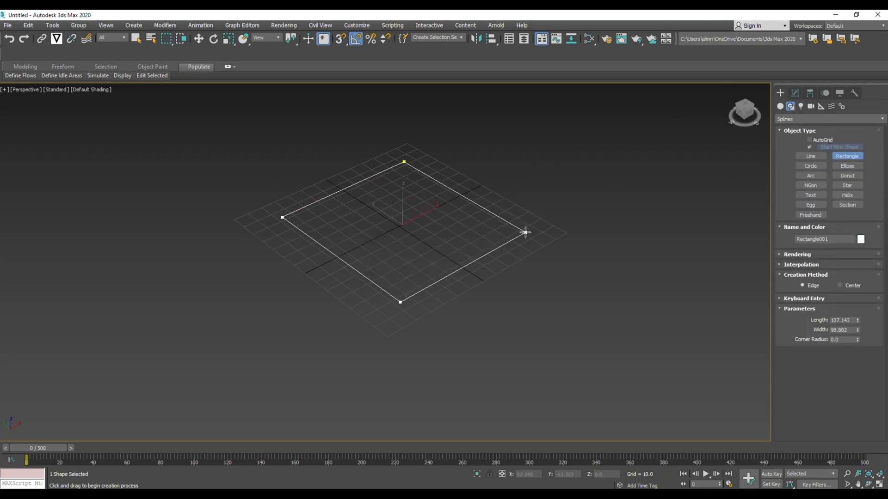
pyautogui.rightClick(539, 240)
# Step: Select the rectangle and apply the SplineOffset modifier to it
pyautogui.moveTo(468, 209); pyautogui.dragTo(593, 267)
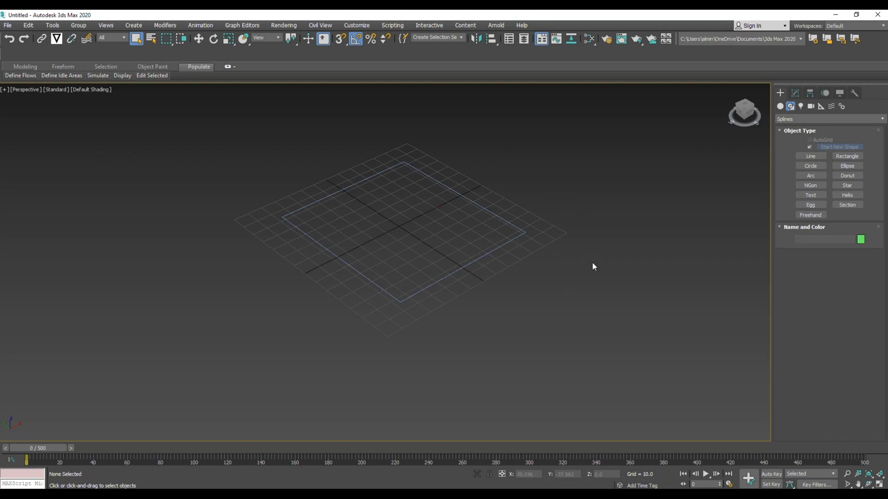
pyautogui.moveTo(457, 219); pyautogui.dragTo(562, 284)
pyautogui.click(566, 280)
pyautogui.click(522, 234)
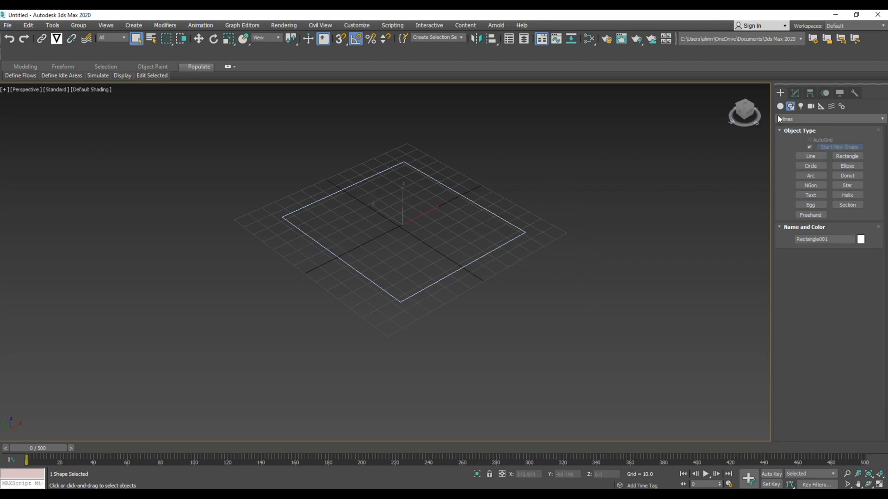
pyautogui.click(795, 94)
pyautogui.click(813, 122)
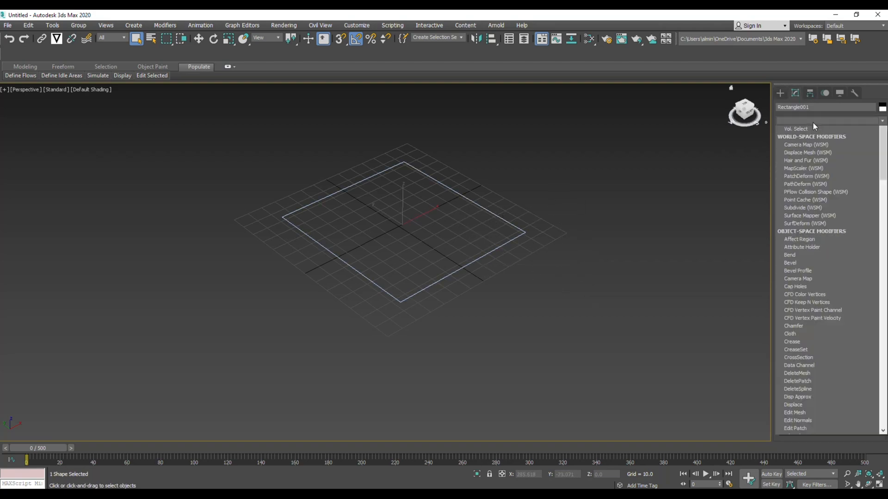
pyautogui.scroll(-5, 814, 126)
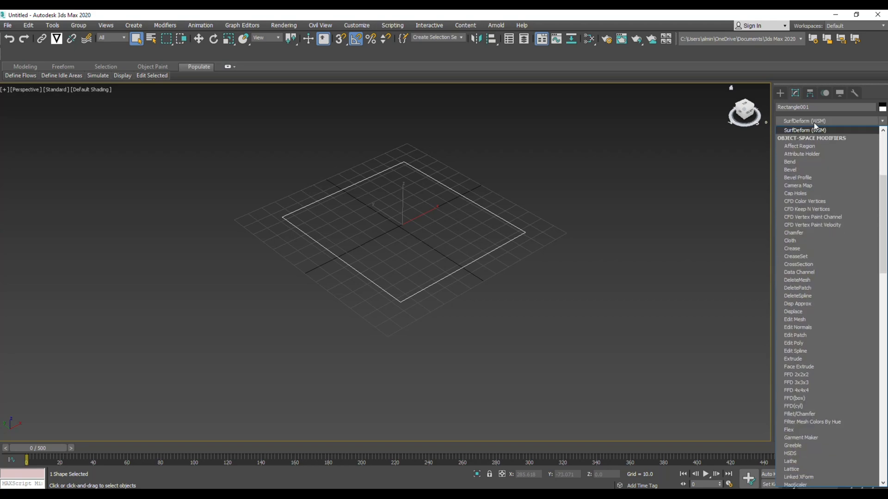
pyautogui.scroll(-20, 813, 123)
pyautogui.scroll(-1, 814, 122)
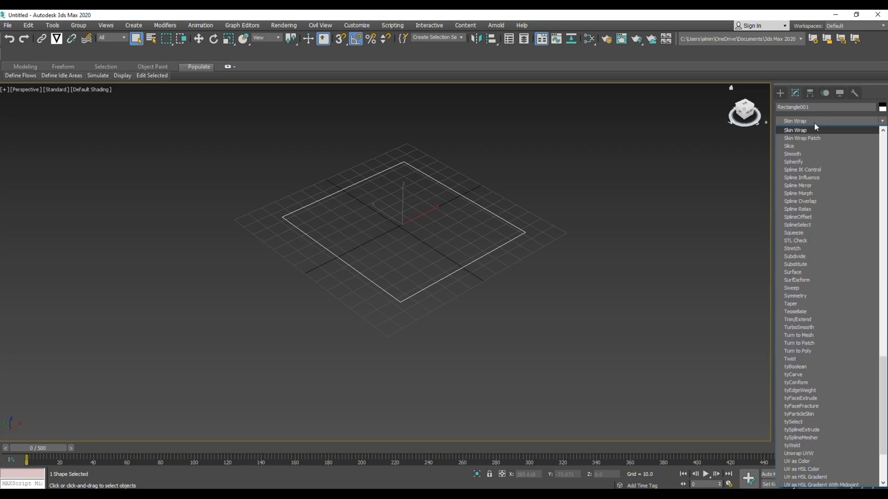
pyautogui.scroll(-1, 813, 122)
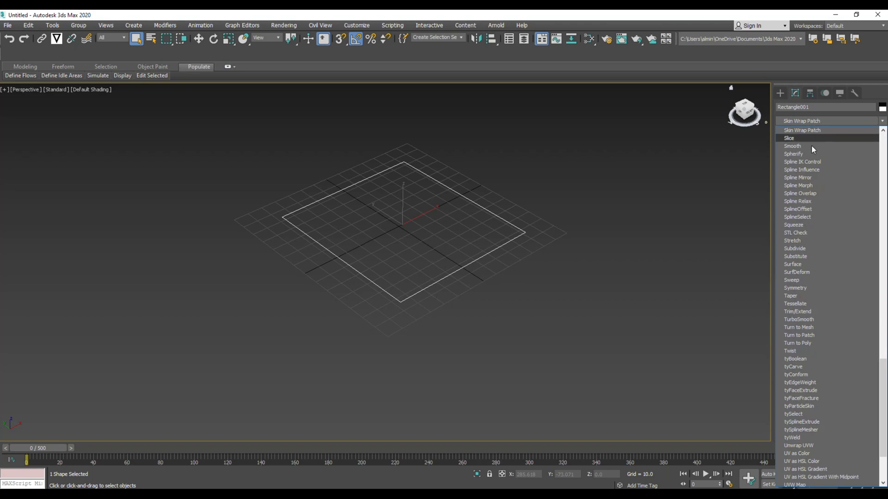
pyautogui.click(811, 208)
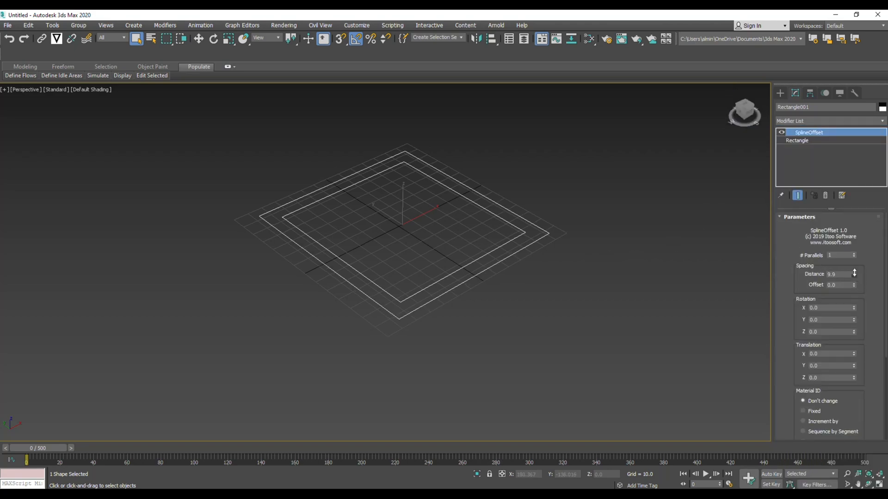
# Step: Set the SplineOffset spacing distance to 15.1 and the number of parallels to 7
pyautogui.moveTo(854, 272); pyautogui.dragTo(851, 255)
pyautogui.scroll(-3, 624, 255)
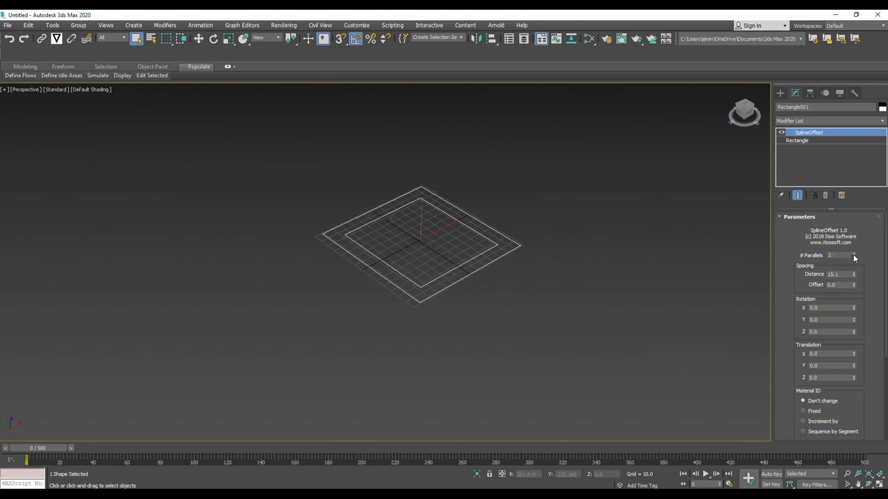
pyautogui.moveTo(853, 255); pyautogui.dragTo(854, 253)
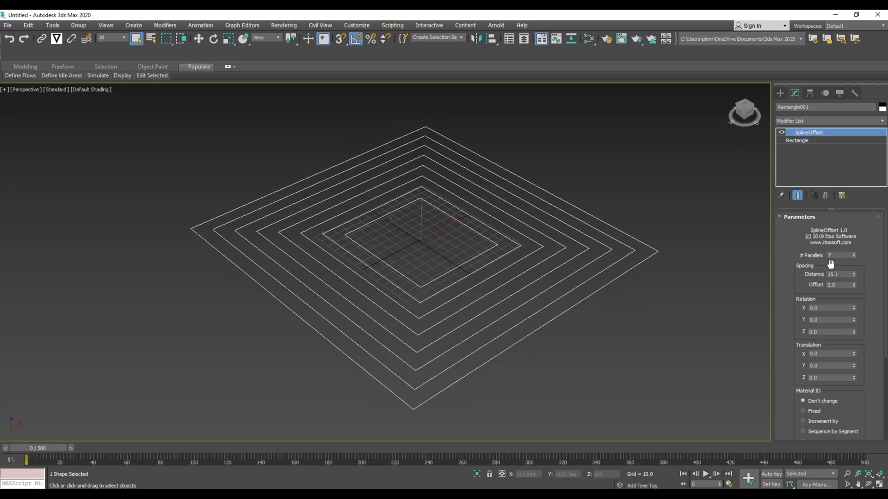
# Step: Set the SplineOffset rotation to X 5.57, Y -1.81 and Z -2.5
pyautogui.moveTo(641, 326); pyautogui.dragTo(579, 313, button='middle')
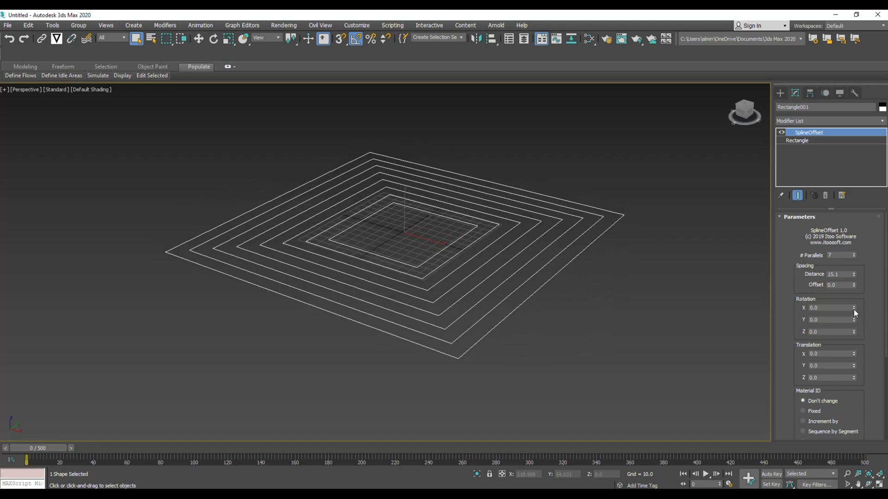
pyautogui.moveTo(853, 309); pyautogui.dragTo(802, 69)
pyautogui.keyDown('alt'); pyautogui.moveTo(587, 274); pyautogui.dragTo(532, 323, button='middle'); pyautogui.keyUp('alt')
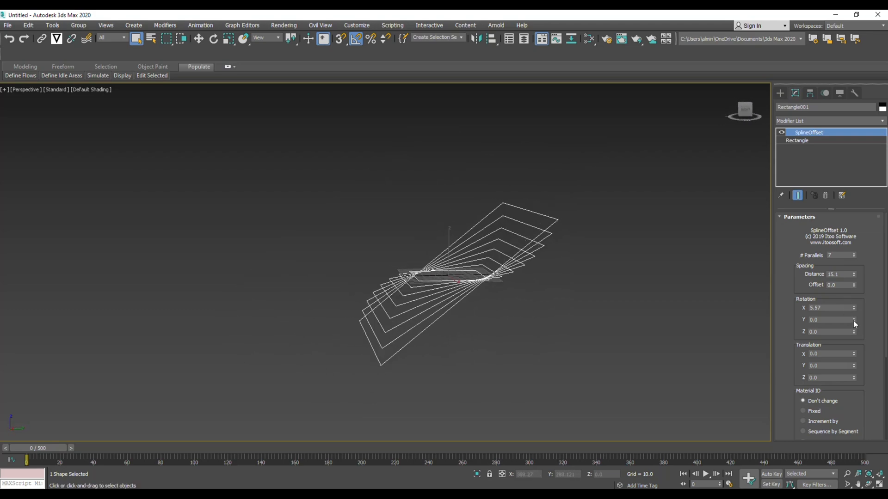
pyautogui.moveTo(853, 321); pyautogui.dragTo(856, 402)
pyautogui.keyDown('alt'); pyautogui.moveTo(524, 373); pyautogui.dragTo(597, 328, button='middle'); pyautogui.keyUp('alt')
pyautogui.moveTo(853, 333); pyautogui.dragTo(855, 447)
pyautogui.moveTo(591, 356)
pyautogui.keyDown('alt'); pyautogui.mouseDown(button='middle')
pyautogui.moveTo(533, 343)
pyautogui.moveTo(585, 359)
pyautogui.mouseUp(button='middle'); pyautogui.keyUp('alt')
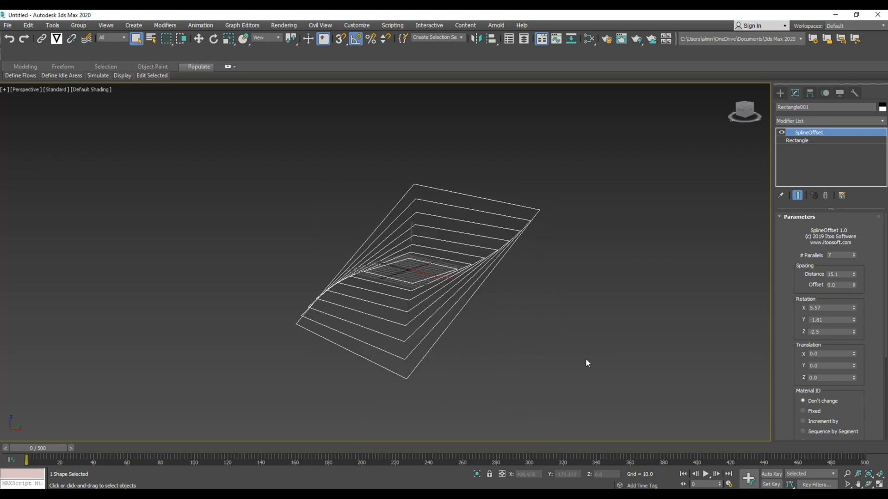
# Step: Try an Extrude modifier with an amount of -11.5 on the offset rectangle, and delete it from the stack
pyautogui.click(559, 336)
pyautogui.click(403, 194)
pyautogui.click(806, 121)
pyautogui.press('e')
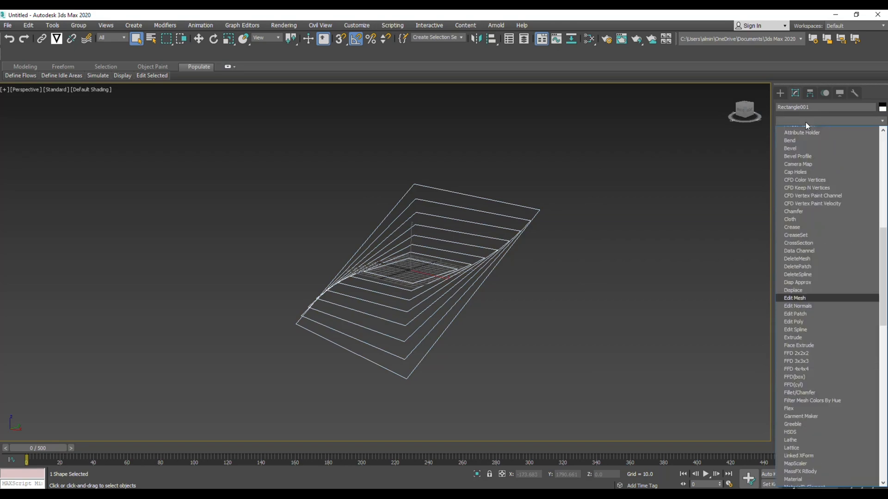
pyautogui.press('x')
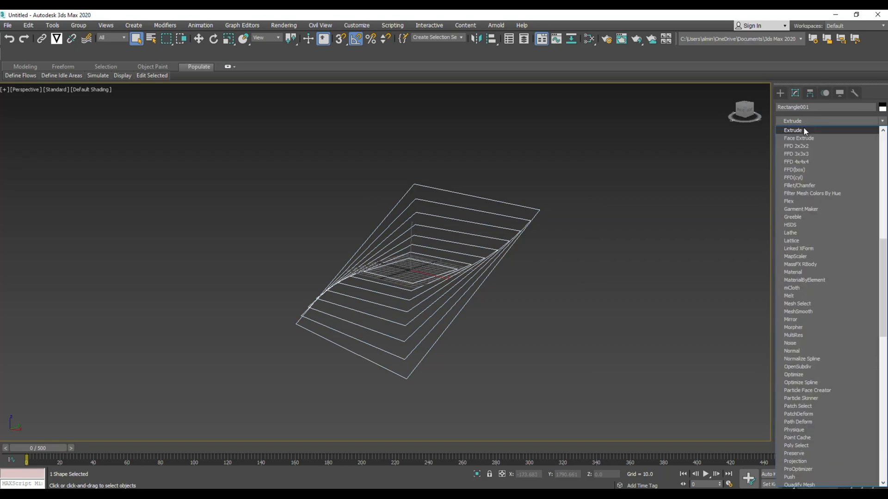
pyautogui.click(804, 130)
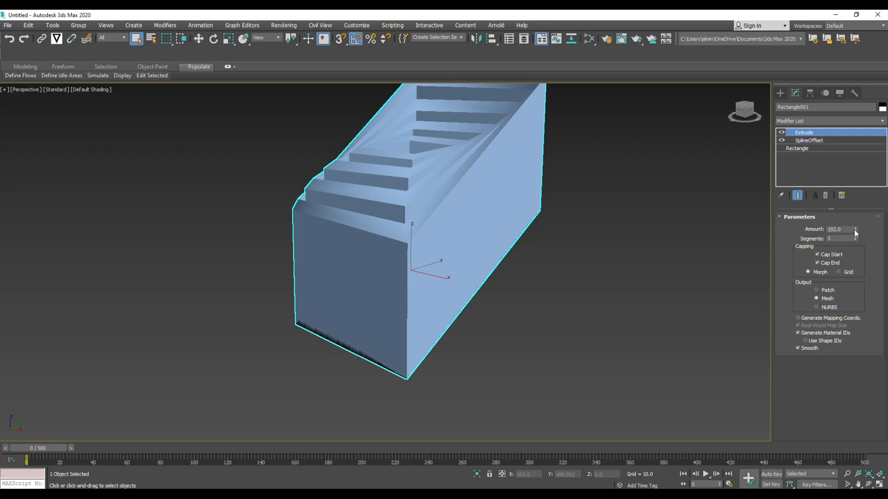
pyautogui.moveTo(854, 230); pyautogui.dragTo(844, 420)
pyautogui.moveTo(433, 338)
pyautogui.keyDown('alt'); pyautogui.mouseDown(button='middle')
pyautogui.moveTo(409, 323)
pyautogui.moveTo(473, 330)
pyautogui.moveTo(438, 376)
pyautogui.moveTo(469, 321)
pyautogui.moveTo(442, 329)
pyautogui.mouseUp(button='middle'); pyautogui.keyUp('alt')
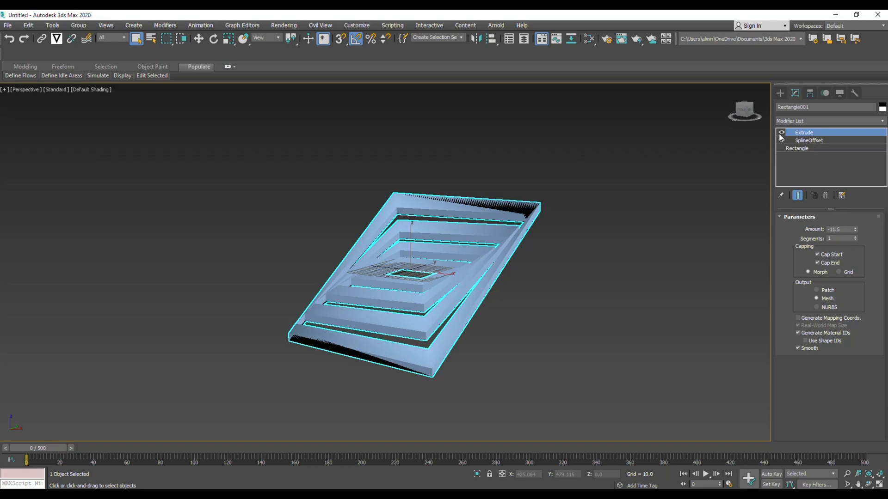
pyautogui.rightClick(806, 135)
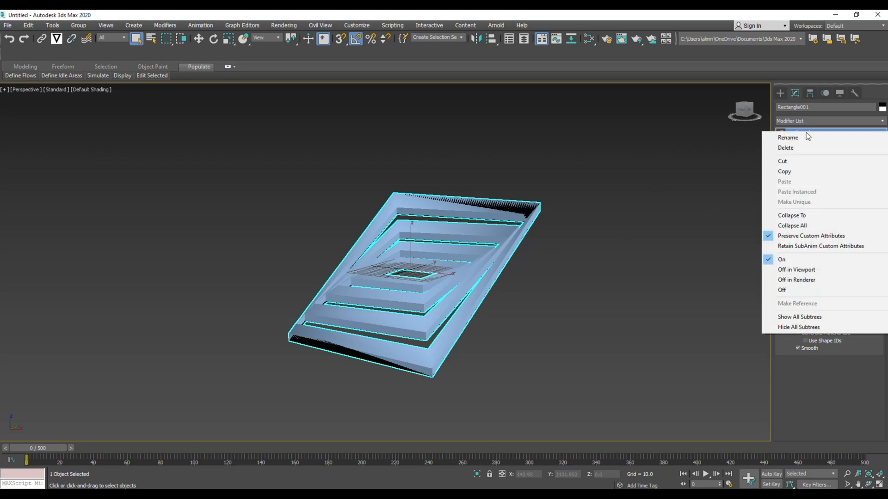
pyautogui.click(807, 147)
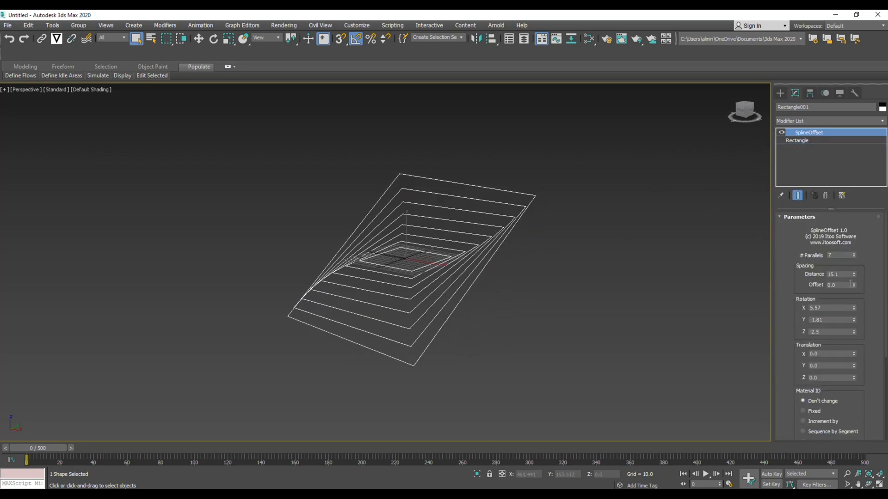
# Step: Reset the SplineOffset rotation to 0 on X, Y and Z
pyautogui.doubleClick(817, 309)
pyautogui.press('Tab')
pyautogui.write('0')
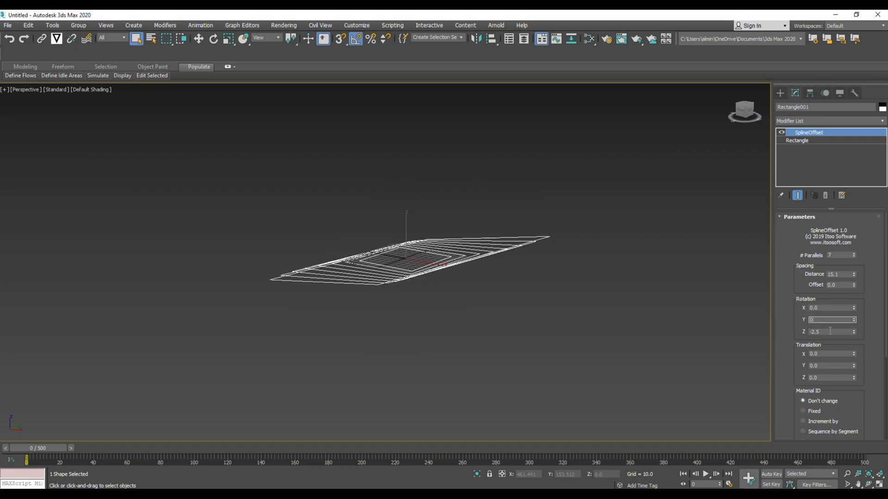
pyautogui.press('Tab')
pyautogui.write('0')
pyautogui.moveTo(566, 312); pyautogui.dragTo(659, 318, button='middle')
pyautogui.moveTo(853, 307); pyautogui.dragTo(854, 312)
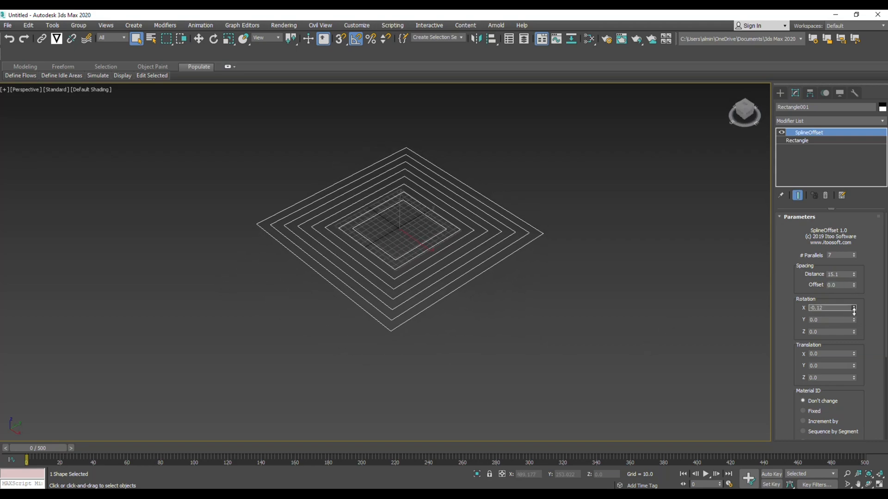
pyautogui.doubleClick(824, 308)
pyautogui.write('0')
pyautogui.press('Return')
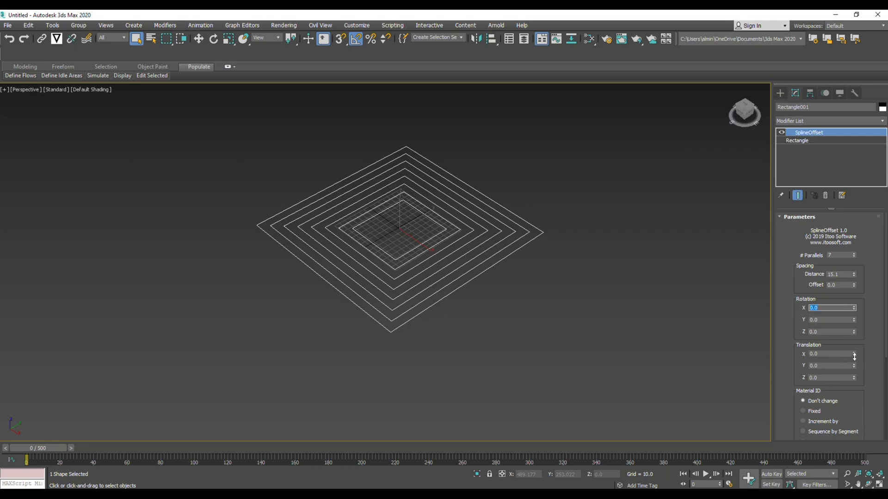
# Step: Set the SplineOffset translation to X -0.18 and Z -25.97 to spread the parallel rectangles vertically
pyautogui.moveTo(854, 357); pyautogui.dragTo(471, 294)
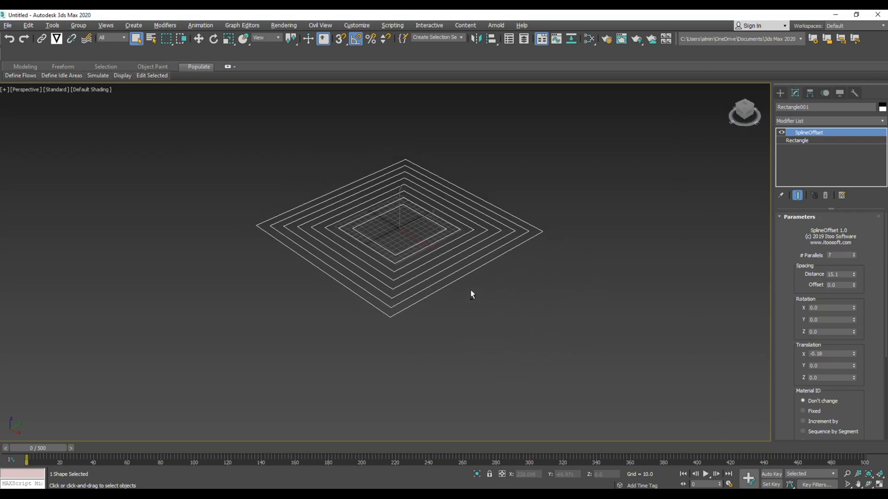
pyautogui.keyDown('alt'); pyautogui.moveTo(470, 290); pyautogui.dragTo(475, 303, button='middle'); pyautogui.keyUp('alt')
pyautogui.moveTo(852, 380); pyautogui.dragTo(830, 392)
pyautogui.moveTo(822, 266); pyautogui.dragTo(826, 141)
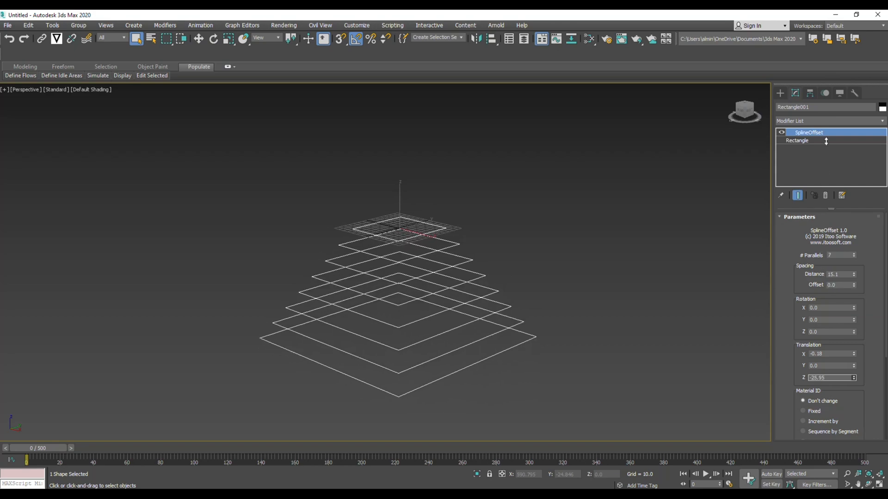
pyautogui.keyDown('alt'); pyautogui.moveTo(540, 294); pyautogui.dragTo(597, 303, button='middle'); pyautogui.keyUp('alt')
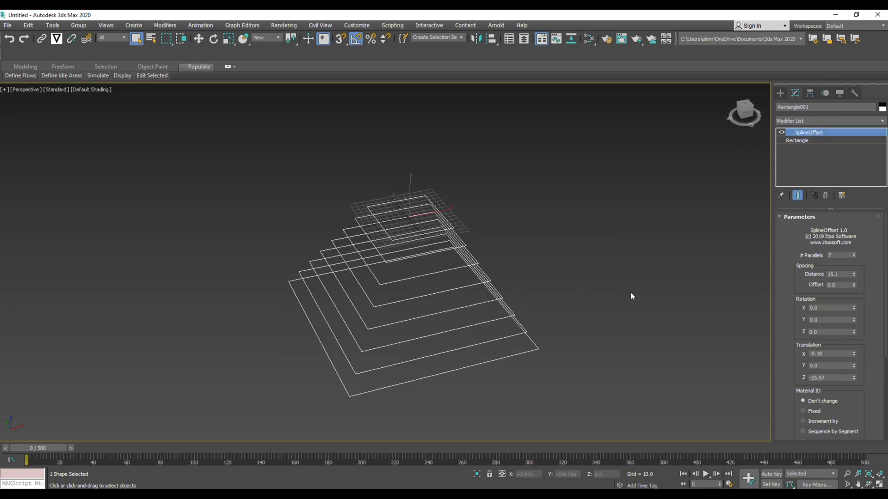
# Step: Add an Extrude modifier above SplineOffset and set its amount to -39
pyautogui.click(803, 121)
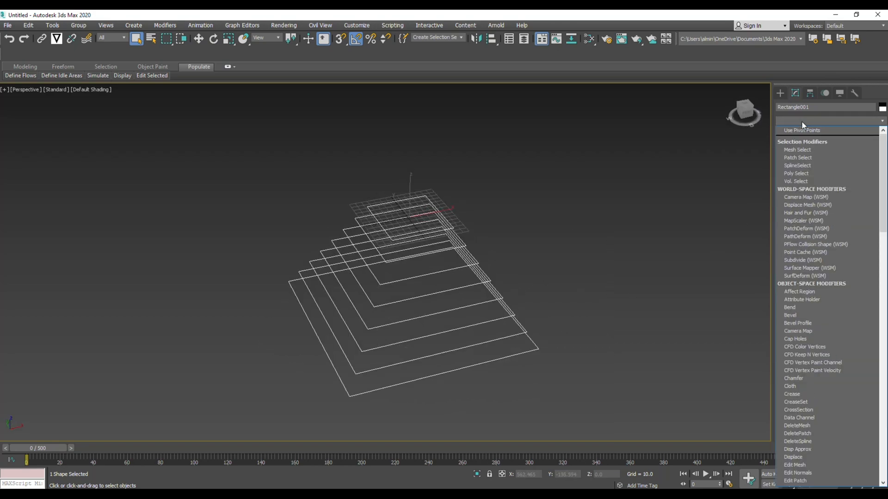
pyautogui.write('ex')
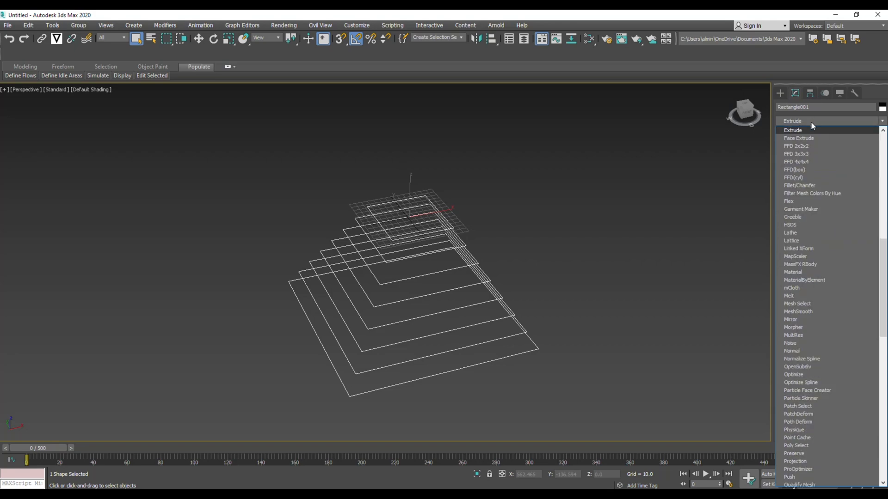
pyautogui.click(810, 129)
pyautogui.keyDown('alt'); pyautogui.moveTo(440, 285); pyautogui.dragTo(461, 266, button='middle'); pyautogui.keyUp('alt')
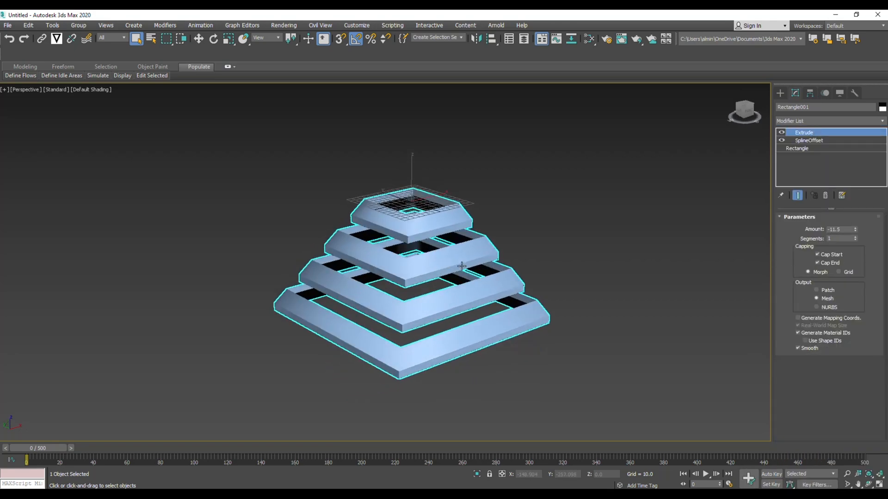
pyautogui.moveTo(855, 233); pyautogui.dragTo(858, 255)
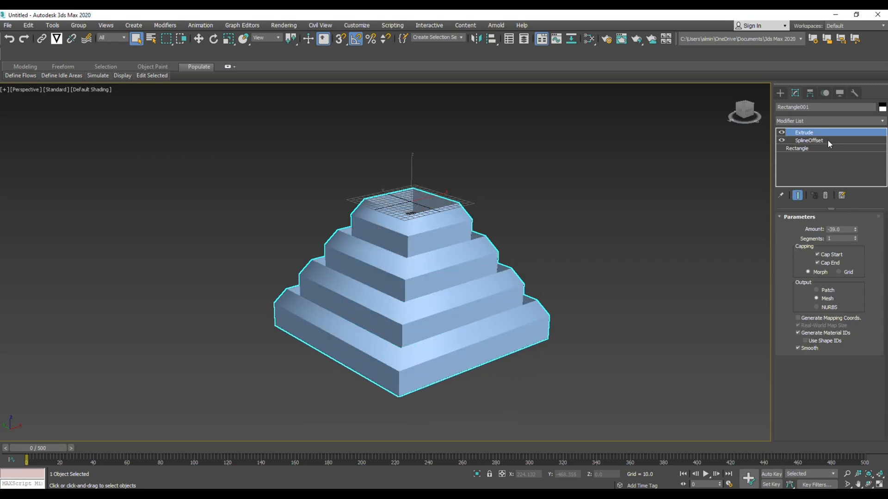
# Step: Return to the SplineOffset modifier below Extrude and raise its number of parallels to 75
pyautogui.click(809, 140)
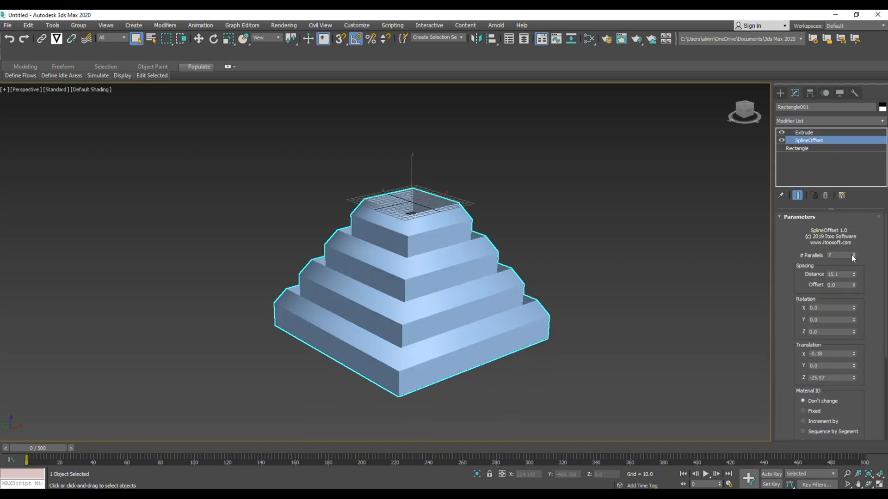
pyautogui.moveTo(853, 255); pyautogui.dragTo(854, 226)
pyautogui.scroll(-9, 642, 227)
pyautogui.keyDown('alt'); pyautogui.moveTo(642, 228); pyautogui.dragTo(592, 266, button='middle'); pyautogui.keyUp('alt')
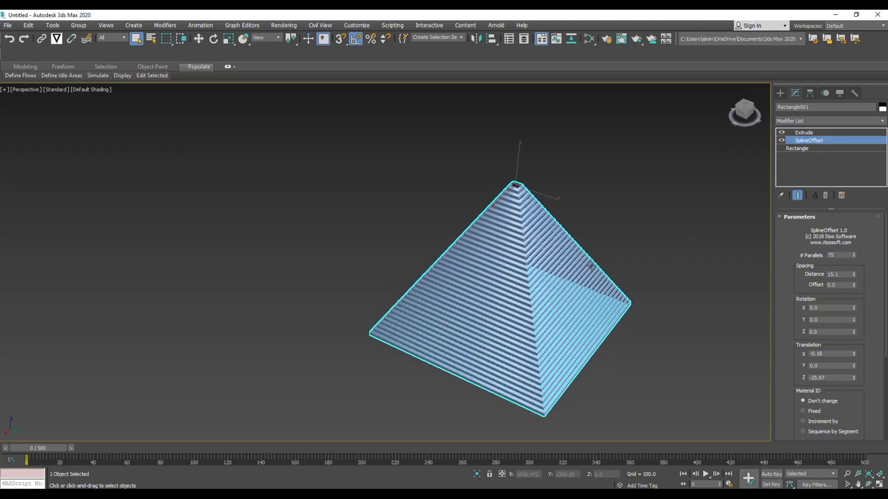
pyautogui.scroll(10, 584, 246)
pyautogui.keyDown('alt'); pyautogui.moveTo(575, 222); pyautogui.dragTo(500, 229, button='middle'); pyautogui.keyUp('alt')
pyautogui.scroll(-12, 531, 231)
pyautogui.scroll(2, 527, 243)
pyautogui.scroll(6, 528, 243)
pyautogui.scroll(-9, 638, 188)
# Step: Reset the SplineOffset Z translation to 0 to flatten the stepped pyramid
pyautogui.keyDown('alt'); pyautogui.moveTo(638, 189); pyautogui.dragTo(759, 255, button='middle'); pyautogui.keyUp('alt')
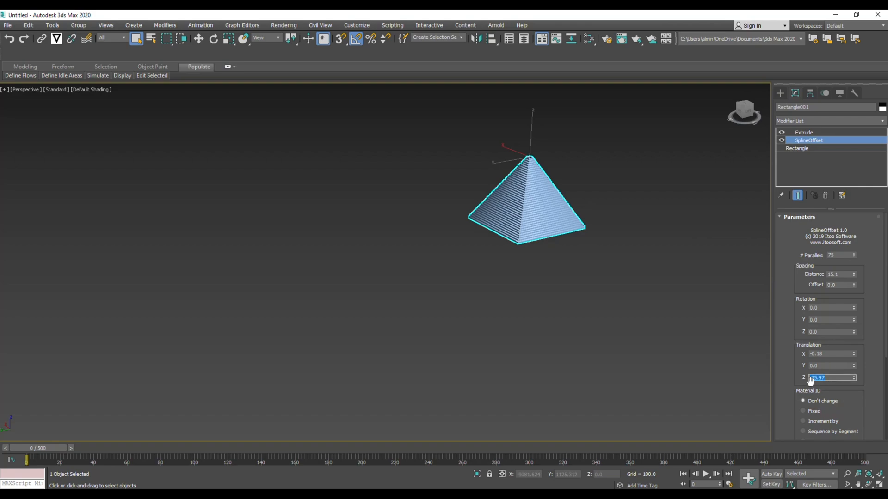
pyautogui.write('0')
pyautogui.press('Return')
pyautogui.moveTo(568, 153); pyautogui.dragTo(522, 194, button='middle')
pyautogui.keyDown('alt'); pyautogui.moveTo(521, 194); pyautogui.dragTo(485, 189, button='middle'); pyautogui.keyUp('alt')
# Step: Delete the Extrude modifier from the rectangle's modifier stack
pyautogui.click(792, 133)
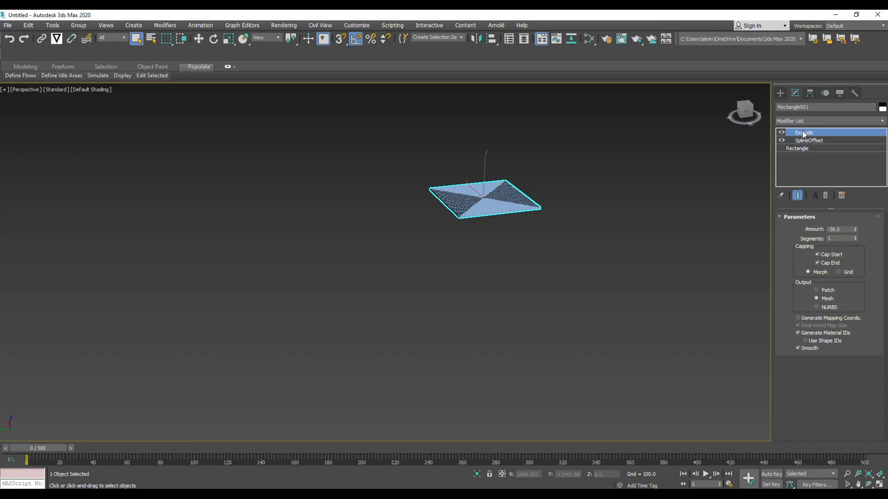
pyautogui.rightClick(792, 133)
pyautogui.click(785, 145)
# Step: Set the SplineOffset number of parallels to 15 and reselect the rectangle after deselecting it
pyautogui.scroll(5, 530, 200)
pyautogui.keyDown('alt'); pyautogui.moveTo(528, 201); pyautogui.dragTo(507, 249, button='middle'); pyautogui.keyUp('alt')
pyautogui.moveTo(852, 258); pyautogui.dragTo(851, 287)
pyautogui.click(607, 305)
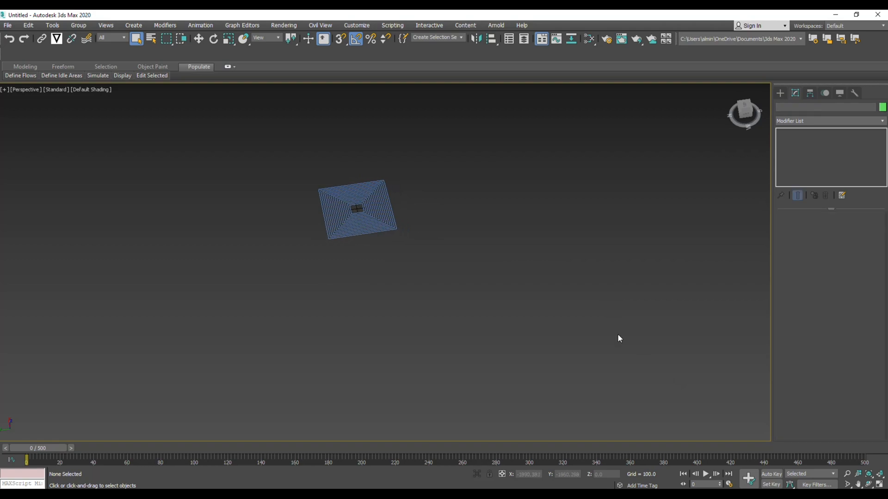
pyautogui.click(318, 200)
pyautogui.keyDown('alt'); pyautogui.moveTo(431, 234); pyautogui.dragTo(464, 262, button='middle'); pyautogui.keyUp('alt')
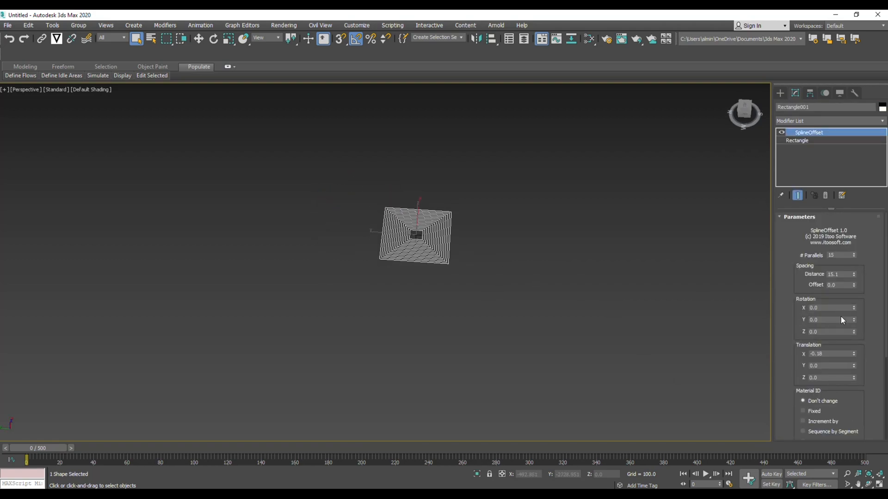
# Step: Switch the SplineOffset mode from 3D to 2D
pyautogui.scroll(-3, 839, 377)
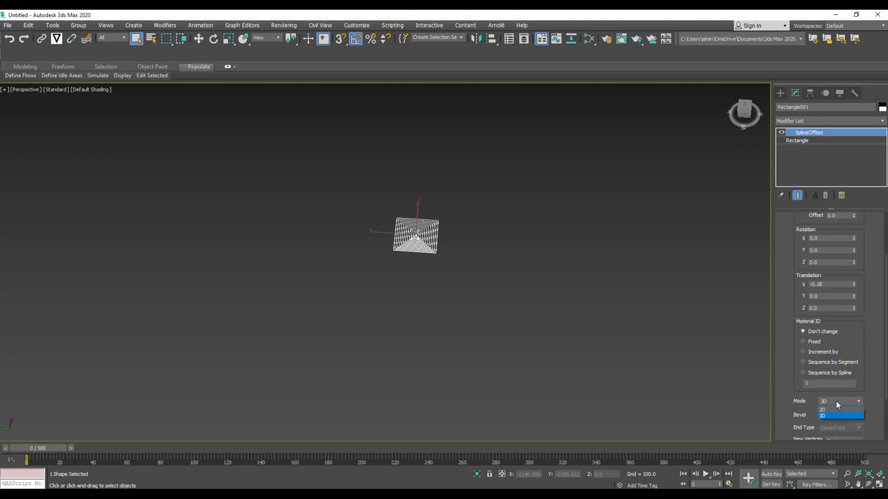
pyautogui.click(837, 410)
pyautogui.scroll(6, 465, 251)
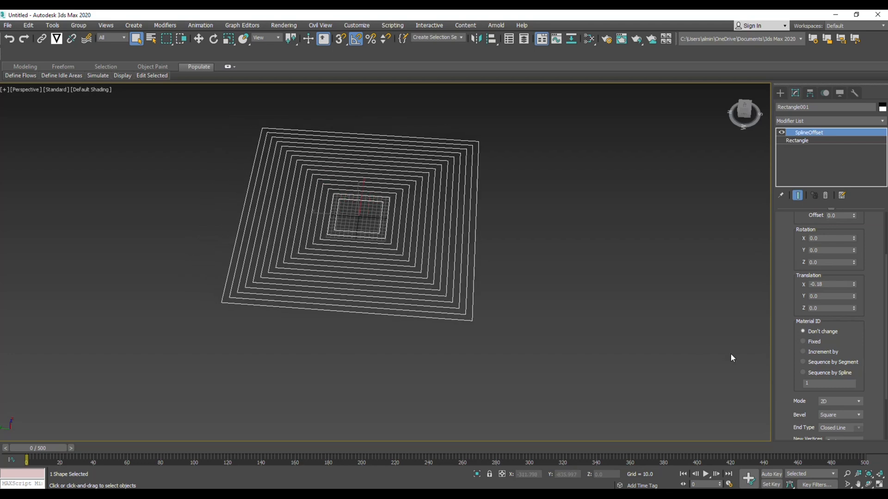
# Step: Try the Chamfer and Round bevels on the offset splines, and set the bevel back to Chamfer
pyautogui.click(856, 417)
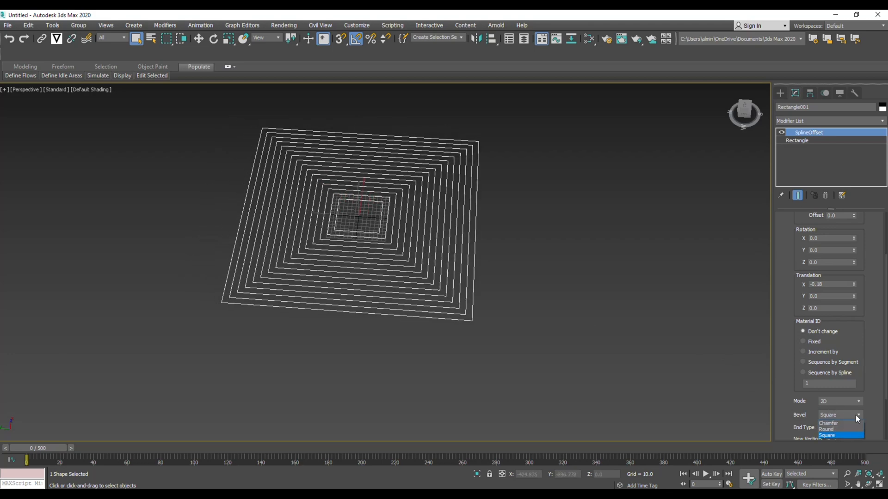
pyautogui.click(837, 424)
pyautogui.click(853, 414)
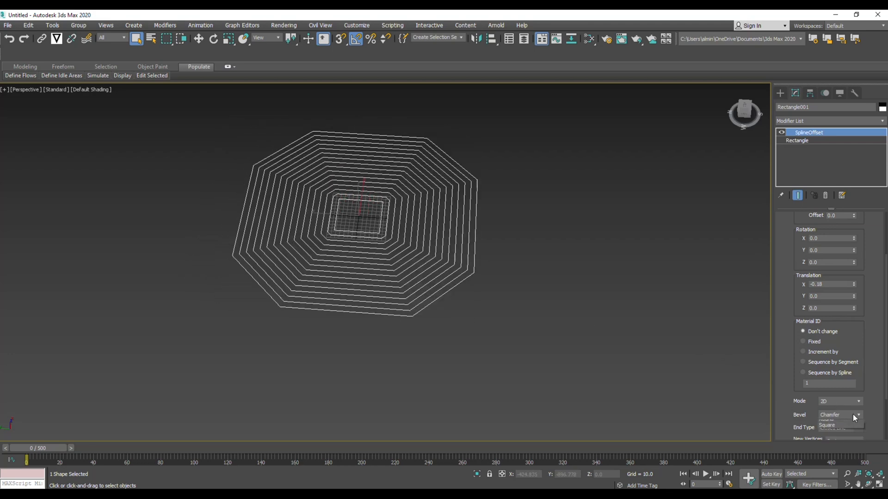
pyautogui.click(850, 429)
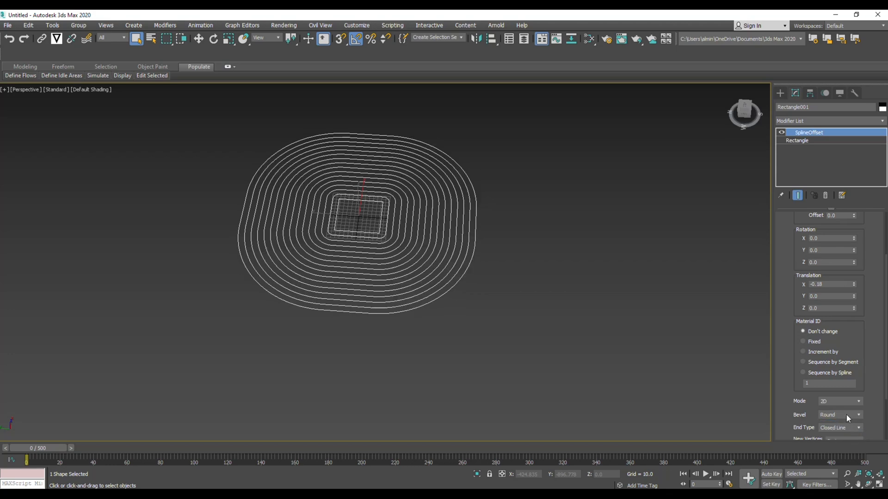
pyautogui.click(847, 417)
pyautogui.click(845, 424)
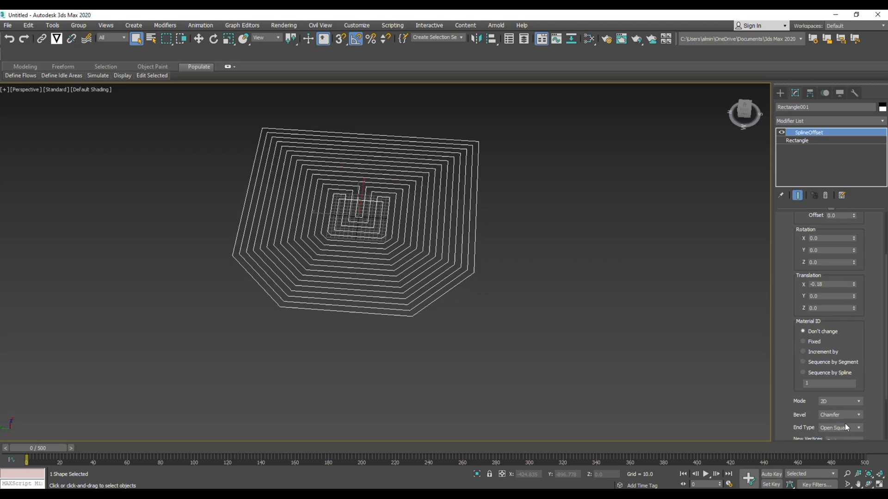
# Step: Cycle the end type through Closed Polygon, Closed Line and Open Butt, finishing on Open Square
pyautogui.click(850, 428)
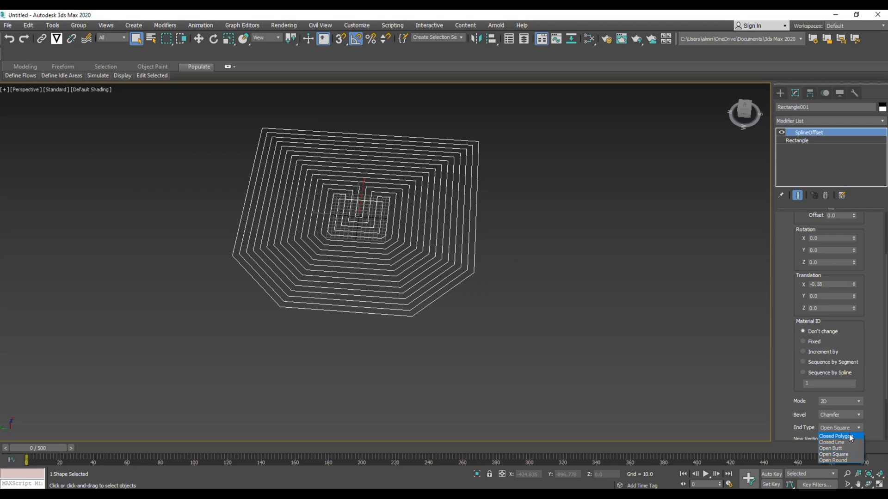
pyautogui.click(856, 435)
pyautogui.scroll(-2, 858, 434)
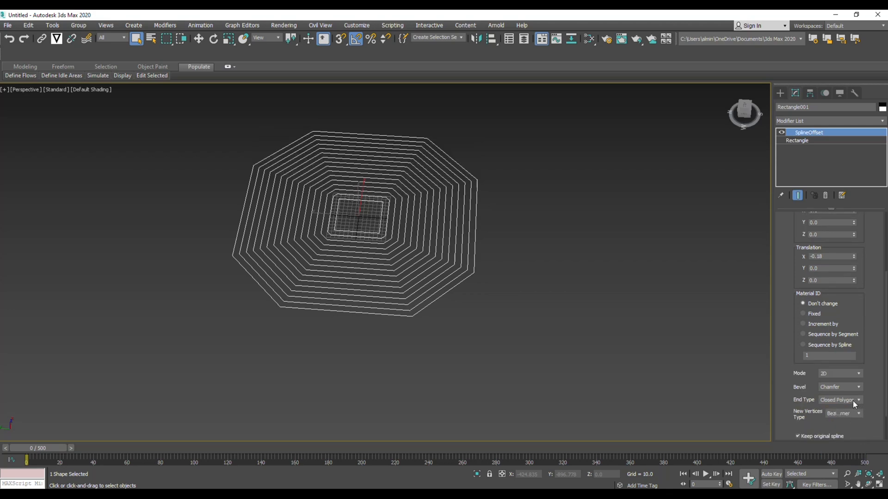
pyautogui.click(852, 401)
pyautogui.click(852, 413)
pyautogui.click(853, 403)
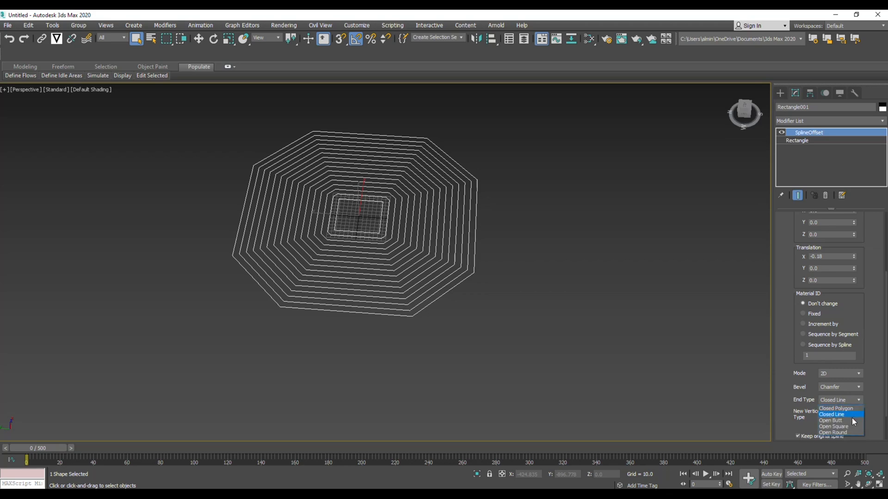
pyautogui.click(853, 420)
pyautogui.click(851, 403)
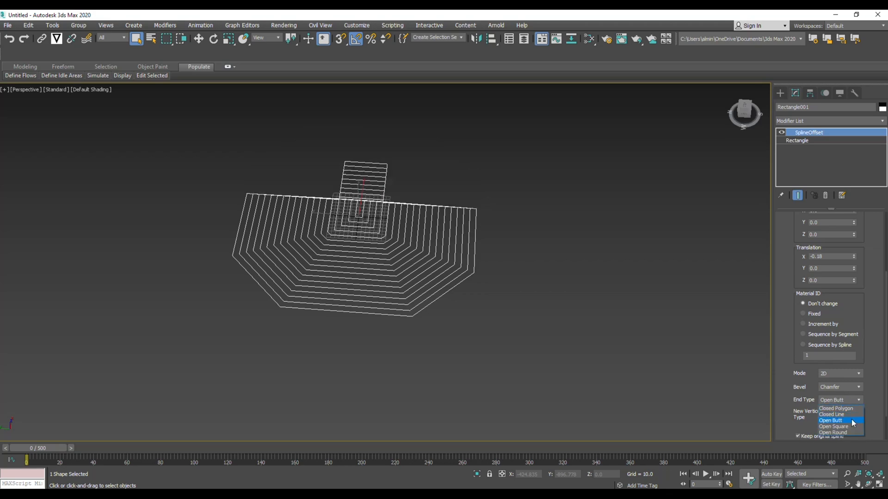
pyautogui.click(852, 427)
pyautogui.click(852, 400)
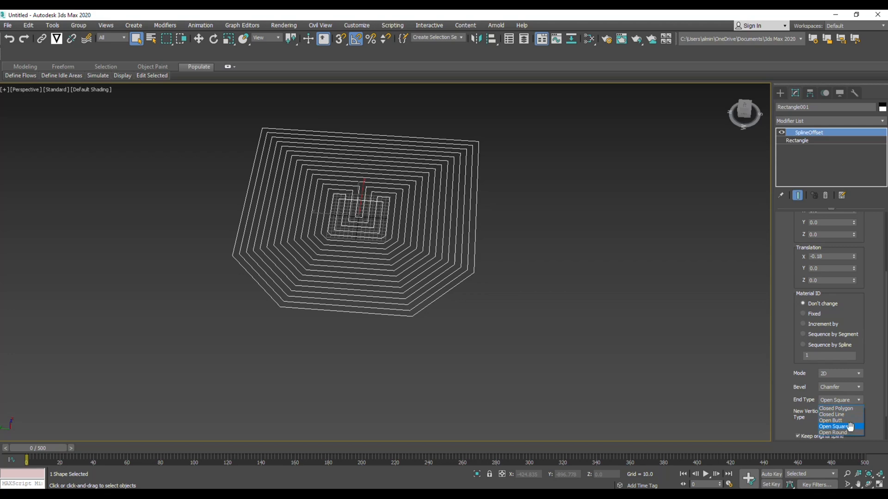
pyautogui.click(850, 426)
# Step: Try Corner as the new vertices type and change it to Bezier
pyautogui.click(853, 413)
pyautogui.click(853, 422)
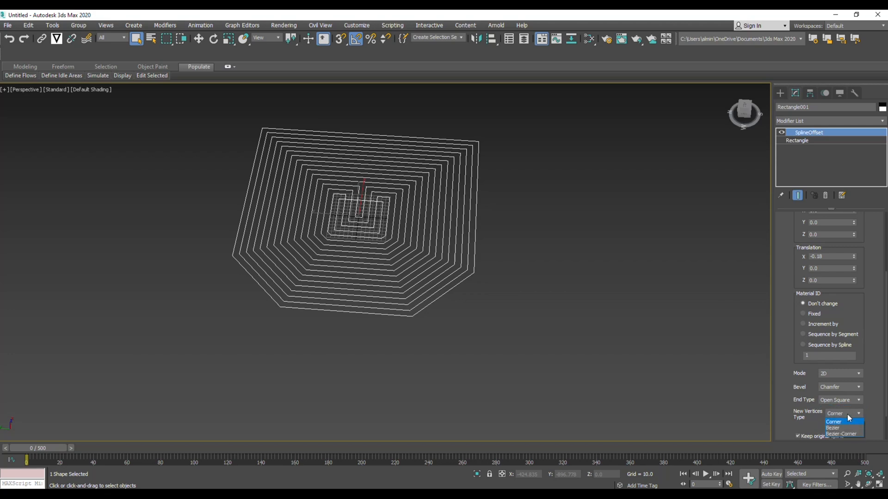
pyautogui.click(845, 428)
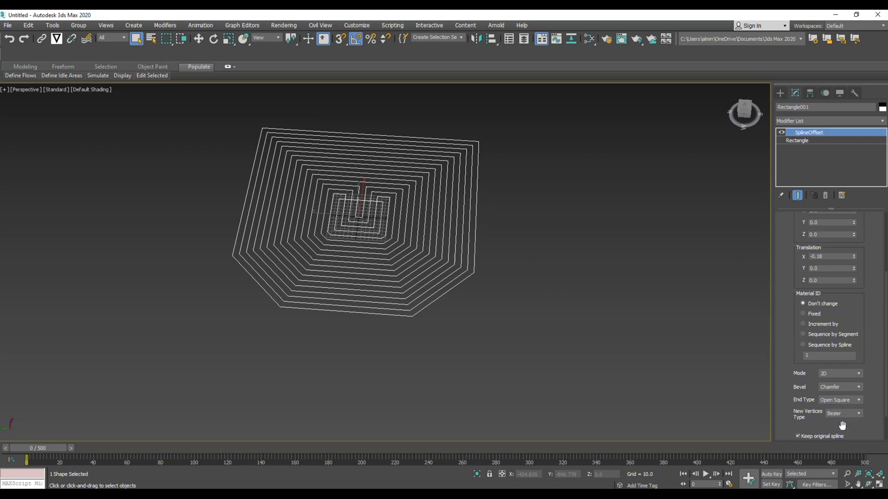
# Step: Try the Apply backwards, Double sided offset and Heal Intersecting Splines options on the rectangle's offset, leaving all three off
pyautogui.scroll(-3, 760, 414)
pyautogui.scroll(-2, 827, 409)
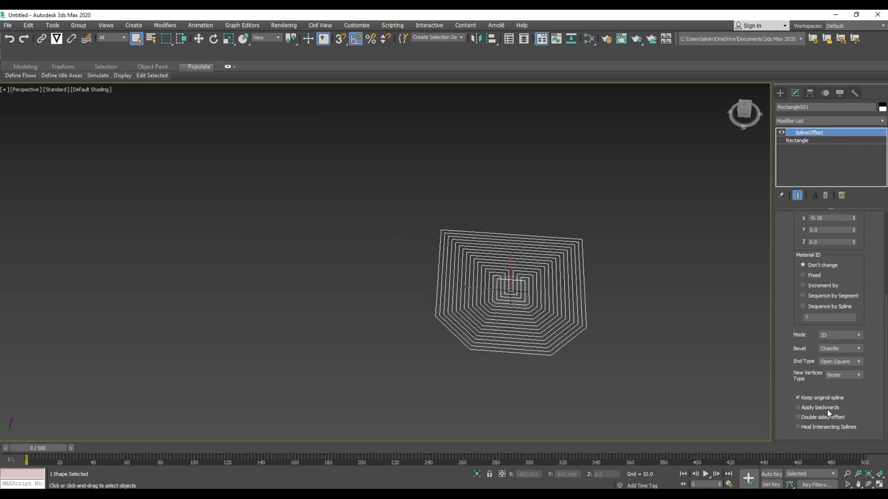
pyautogui.click(799, 407)
pyautogui.click(799, 427)
pyautogui.click(797, 418)
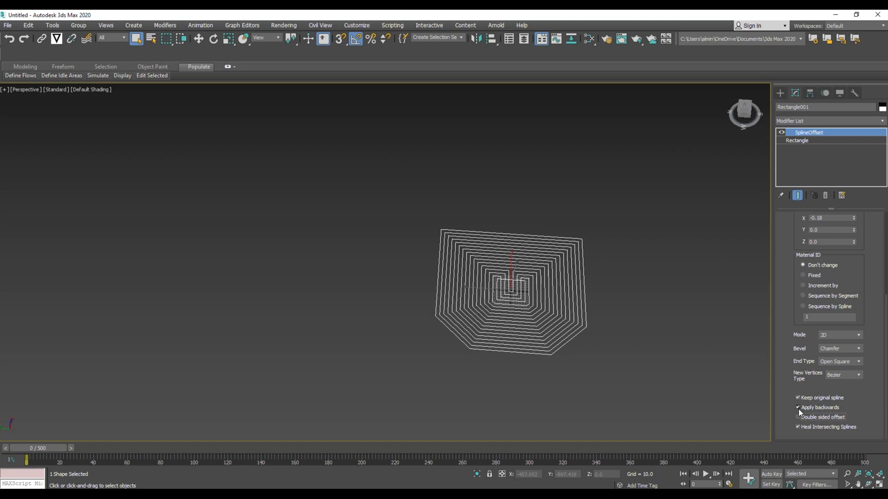
pyautogui.click(798, 427)
pyautogui.click(799, 407)
# Step: Select the offset rectangle and delete it from the scene
pyautogui.moveTo(574, 360)
pyautogui.mouseDown(button='middle')
pyautogui.moveTo(573, 349)
pyautogui.moveTo(532, 346)
pyautogui.mouseUp(button='middle')
pyautogui.moveTo(615, 371); pyautogui.dragTo(348, 242)
pyautogui.press('Delete')
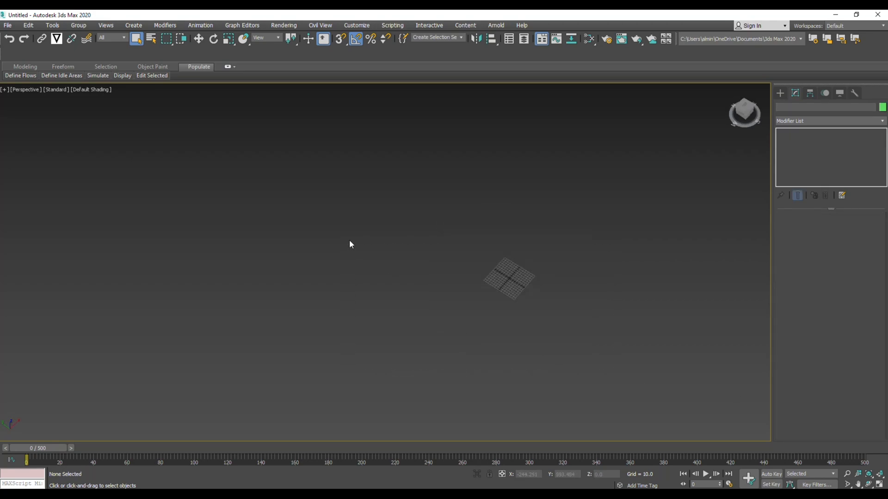
# Step: Place a text spline near the centre of the grid, using the Arial font at size 100, and end text creation
pyautogui.moveTo(595, 237); pyautogui.dragTo(518, 247, button='middle')
pyautogui.scroll(8, 448, 282)
pyautogui.moveTo(448, 281); pyautogui.dragTo(388, 294, button='middle')
pyautogui.scroll(-3, 423, 265)
pyautogui.click(780, 93)
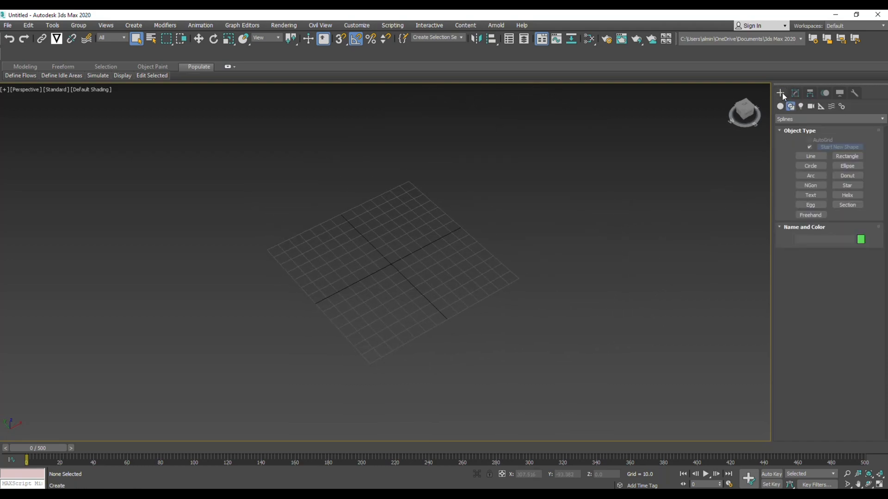
pyautogui.click(810, 195)
pyautogui.click(389, 265)
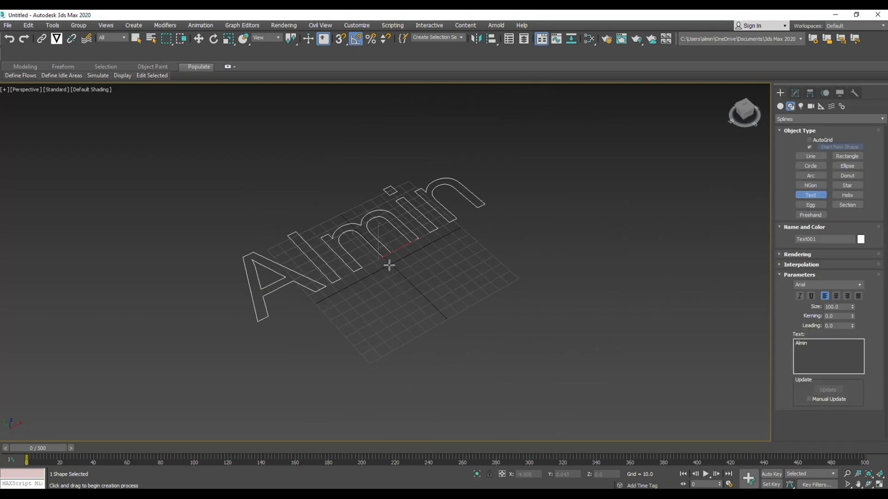
pyautogui.keyDown('alt'); pyautogui.moveTo(505, 288); pyautogui.dragTo(516, 319, button='middle'); pyautogui.keyUp('alt')
pyautogui.rightClick(516, 319)
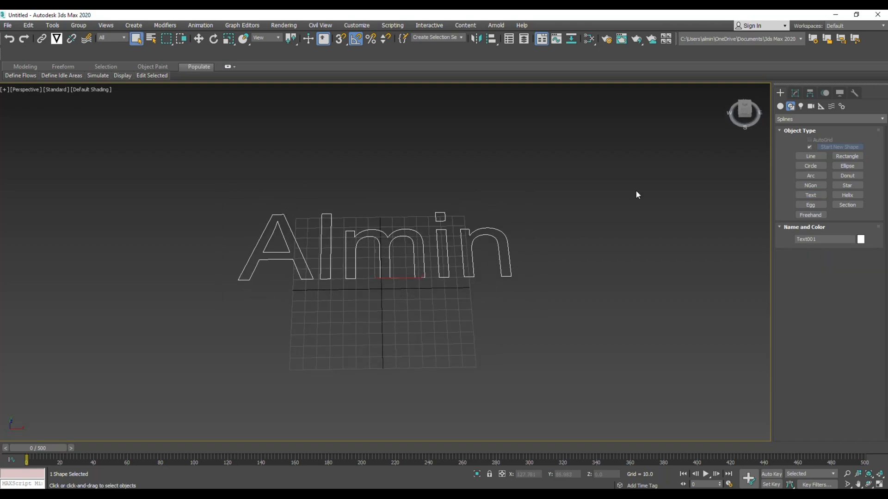
# Step: Apply the SplineOffset modifier to the text spline
pyautogui.click(813, 119)
pyautogui.click(814, 118)
pyautogui.click(795, 93)
pyautogui.click(811, 121)
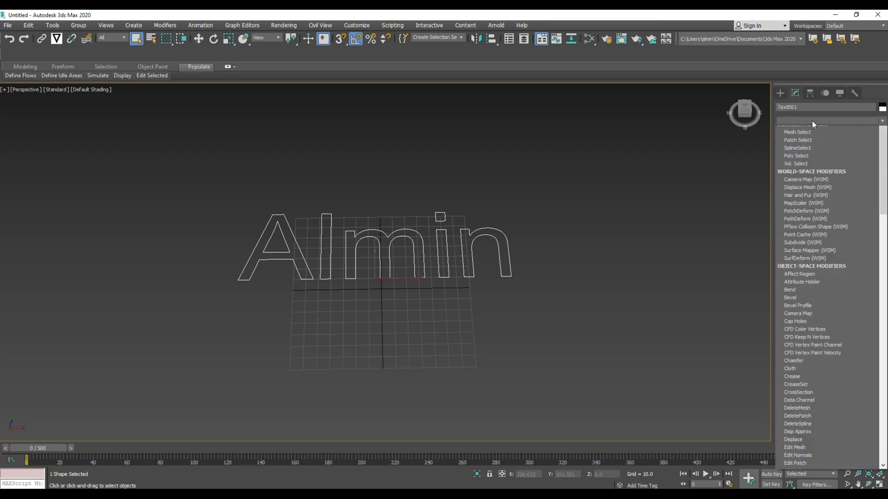
pyautogui.press('s')
pyautogui.press('s')
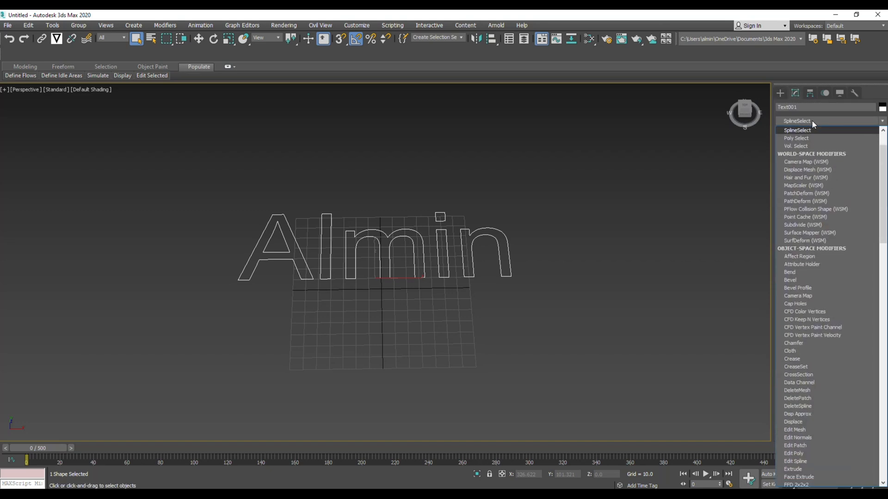
pyautogui.press('s')
pyautogui.scroll(-20, 816, 162)
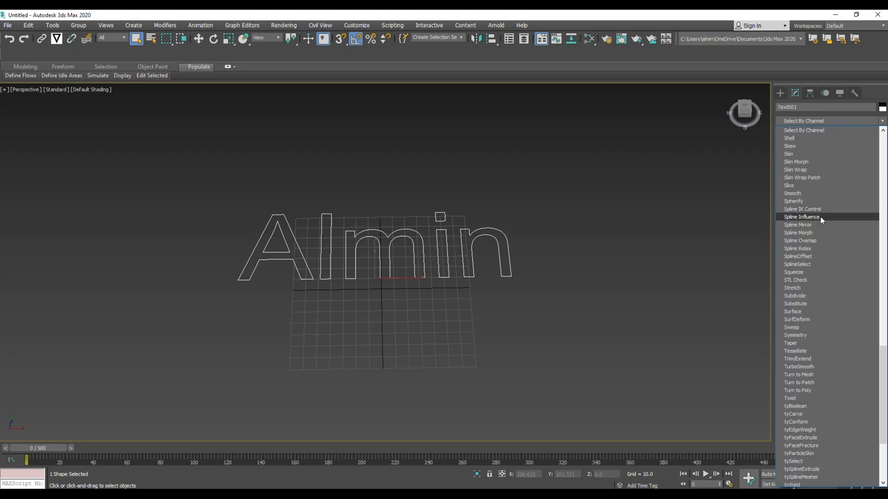
pyautogui.click(820, 256)
pyautogui.scroll(4, 402, 259)
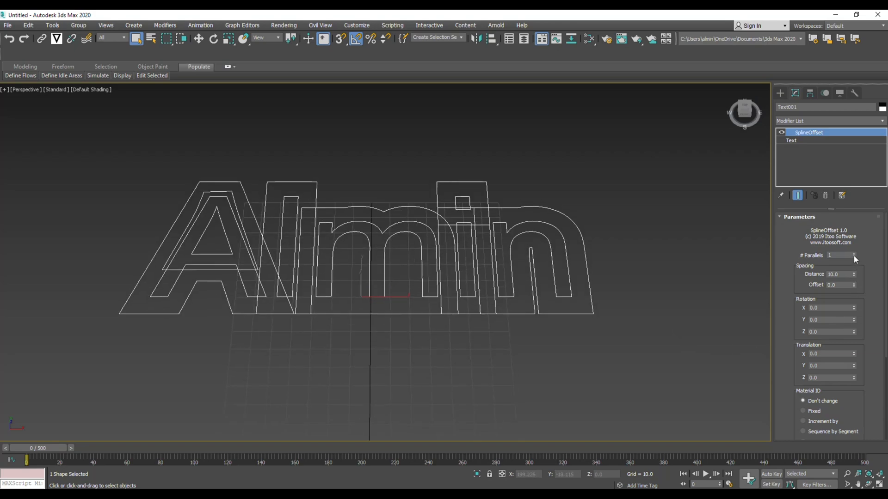
# Step: Reduce the text offset's spacing distance to 2.73 and set its X rotation to about 0.78
pyautogui.moveTo(853, 256); pyautogui.dragTo(853, 305)
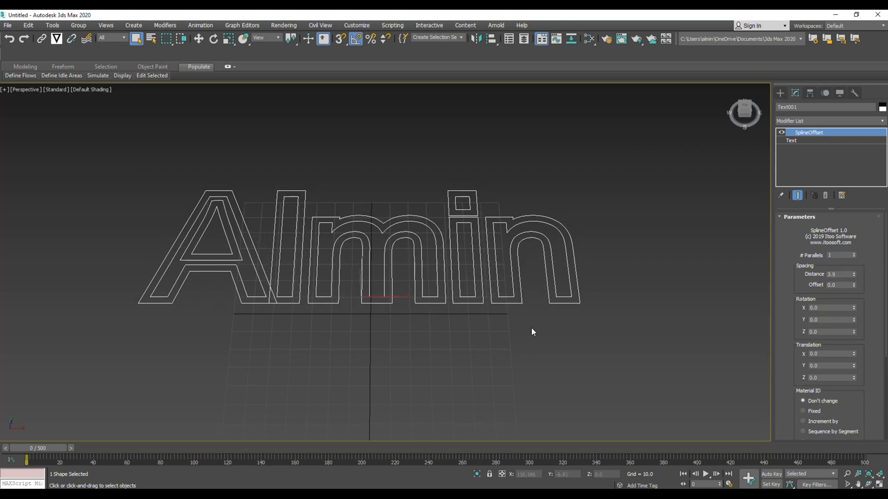
pyautogui.keyDown('alt'); pyautogui.moveTo(531, 332); pyautogui.dragTo(552, 314, button='middle'); pyautogui.keyUp('alt')
pyautogui.moveTo(853, 276)
pyautogui.mouseDown()
pyautogui.moveTo(854, 296)
pyautogui.moveTo(855, 272)
pyautogui.mouseUp()
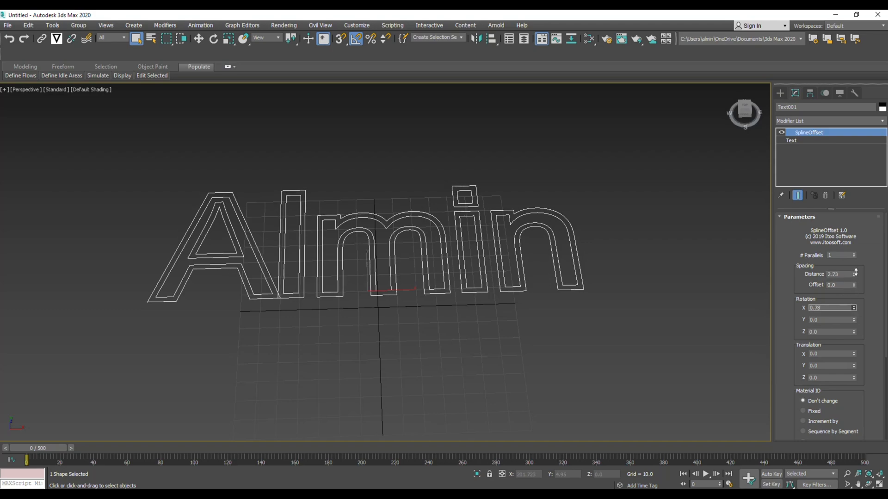
# Step: Set the text offset's Y rotation to 20.16 and its number of parallels to 3, with a spacing distance of 0.546
pyautogui.moveTo(853, 320); pyautogui.dragTo(546, 319)
pyautogui.keyDown('alt'); pyautogui.moveTo(557, 342); pyautogui.dragTo(573, 439, button='middle'); pyautogui.keyUp('alt')
pyautogui.moveTo(854, 255)
pyautogui.mouseDown()
pyautogui.moveTo(854, 236)
pyautogui.moveTo(855, 289)
pyautogui.mouseUp()
pyautogui.click(853, 253)
pyautogui.moveTo(449, 376)
pyautogui.mouseDown(button='middle')
pyautogui.moveTo(652, 327)
pyautogui.moveTo(573, 319)
pyautogui.moveTo(467, 370)
pyautogui.moveTo(474, 294)
pyautogui.moveTo(386, 215)
pyautogui.moveTo(284, 276)
pyautogui.moveTo(334, 211)
pyautogui.moveTo(508, 235)
pyautogui.moveTo(495, 223)
pyautogui.moveTo(533, 268)
pyautogui.moveTo(505, 252)
pyautogui.moveTo(533, 244)
pyautogui.moveTo(522, 236)
pyautogui.moveTo(565, 250)
pyautogui.moveTo(317, 201)
pyautogui.mouseUp(button='middle')
# Step: Add an Extrude modifier on top of the SplineOffset on the text
pyautogui.click(810, 118)
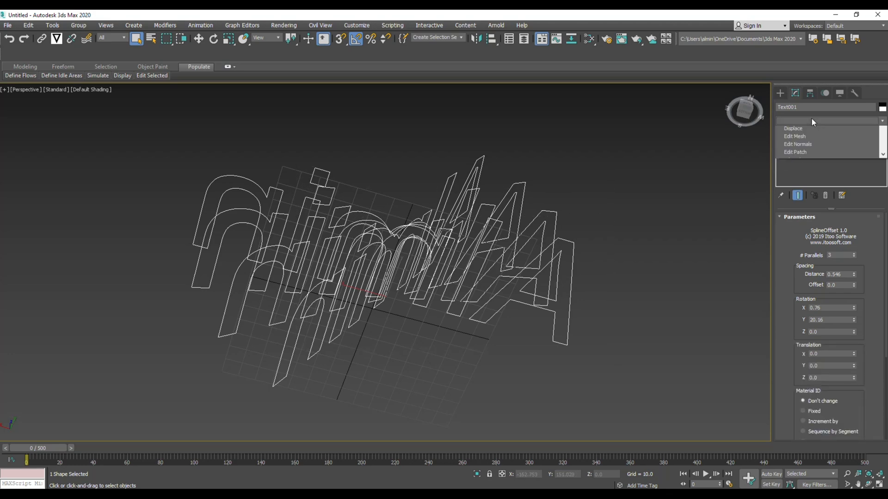
pyautogui.write('ex')
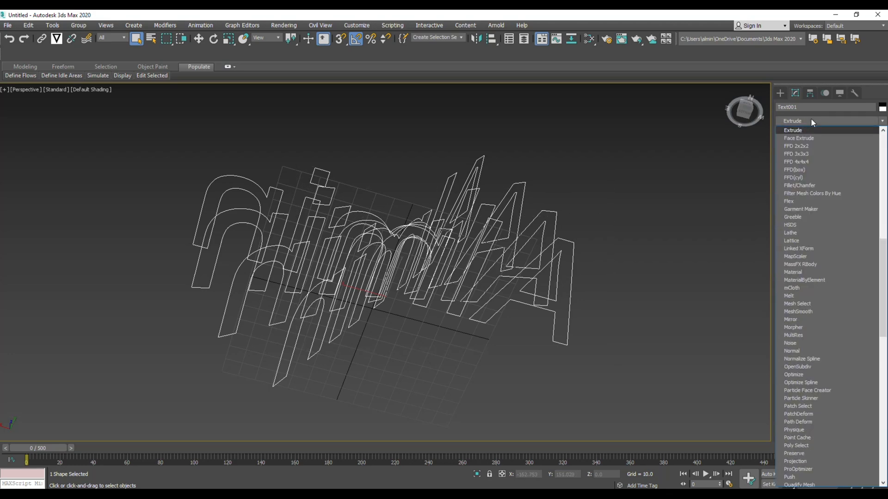
pyautogui.click(810, 129)
# Step: Inspect the extruded text from another angle and delete it from the scene
pyautogui.keyDown('alt'); pyautogui.moveTo(292, 232); pyautogui.dragTo(356, 315, button='middle'); pyautogui.keyUp('alt')
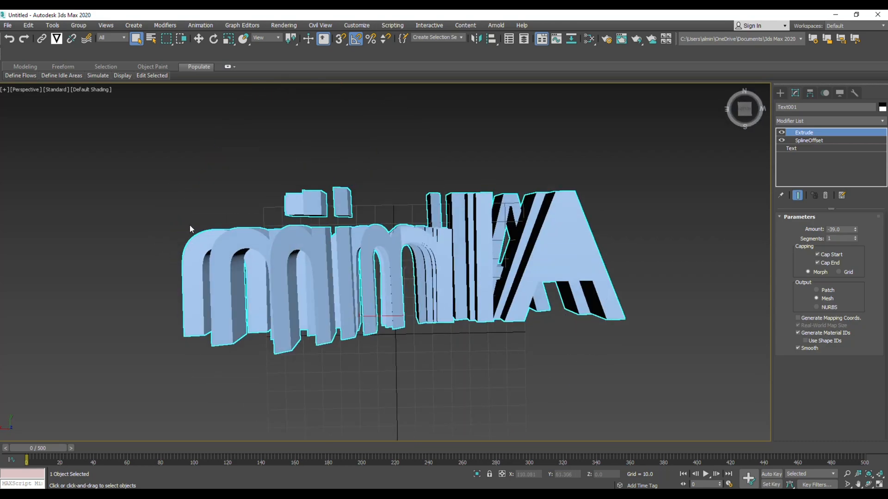
pyautogui.press('Delete')
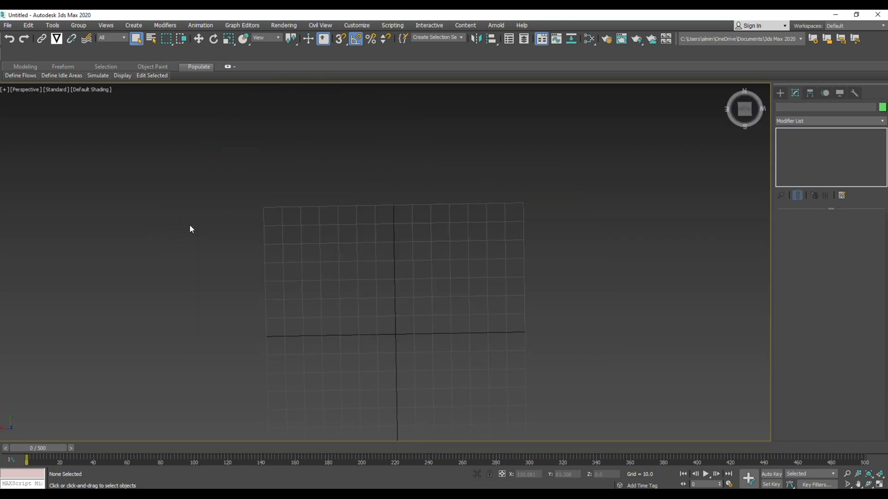
pyautogui.moveTo(288, 256); pyautogui.dragTo(333, 204, button='middle')
# Step: Draw a closed, smooth, irregular Line spline with 12 vertices across and beyond the grid, and end line creation
pyautogui.click(780, 93)
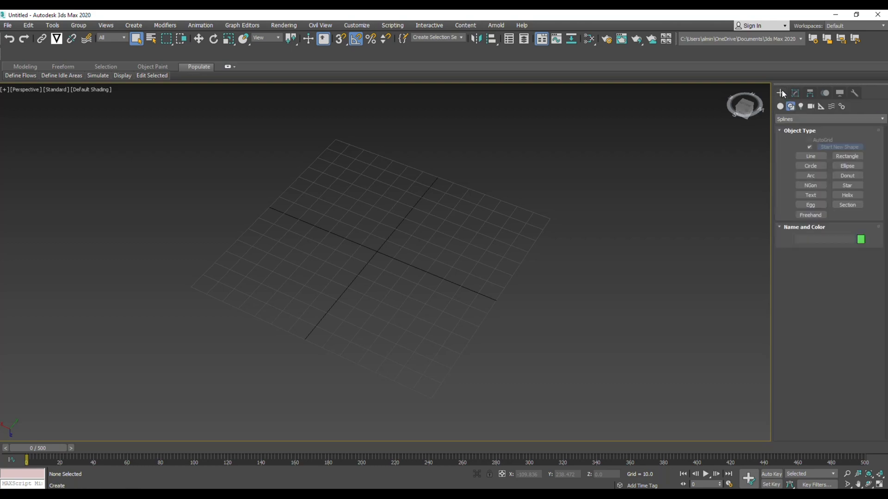
pyautogui.click(810, 156)
pyautogui.scroll(-3, 418, 263)
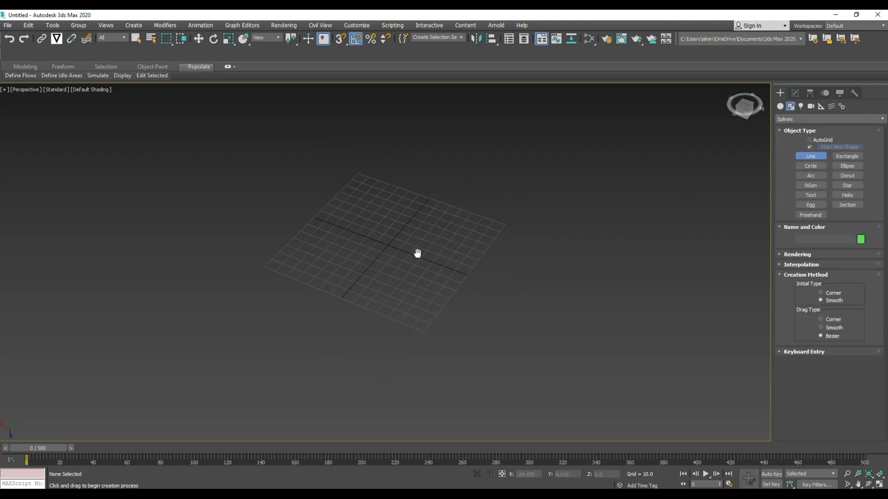
pyautogui.click(318, 225)
pyautogui.click(368, 174)
pyautogui.click(448, 166)
pyautogui.click(523, 179)
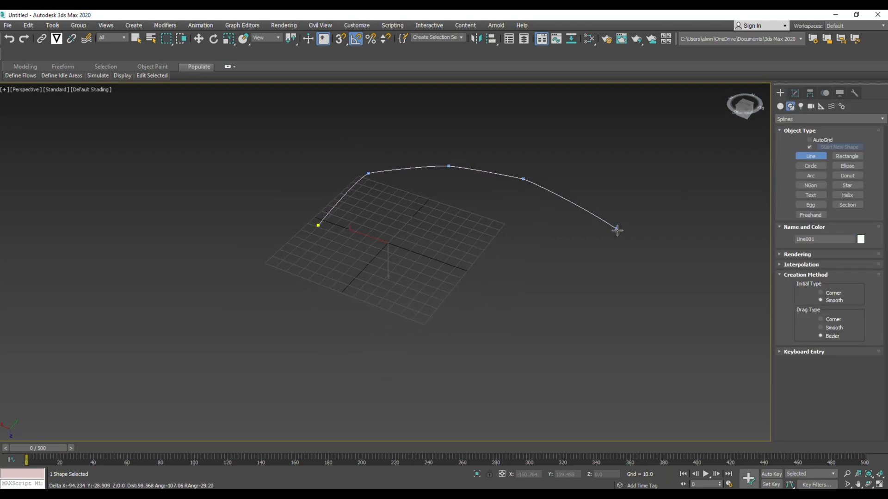
pyautogui.click(618, 231)
pyautogui.click(644, 329)
pyautogui.click(564, 308)
pyautogui.click(552, 226)
pyautogui.click(487, 220)
pyautogui.click(461, 282)
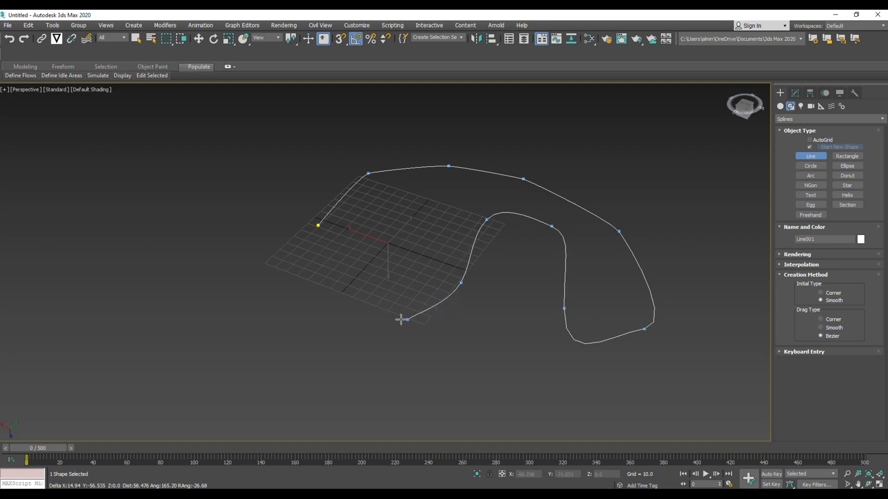
pyautogui.click(408, 320)
pyautogui.click(368, 305)
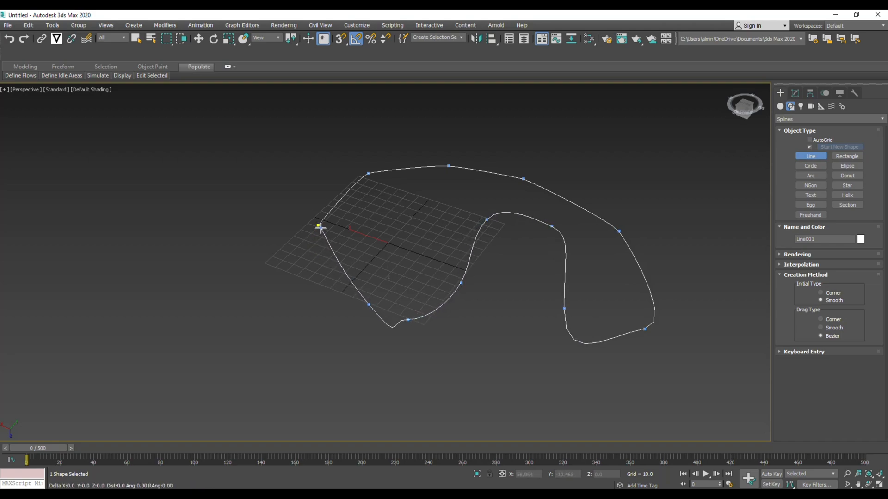
pyautogui.click(318, 225)
pyautogui.click(438, 282)
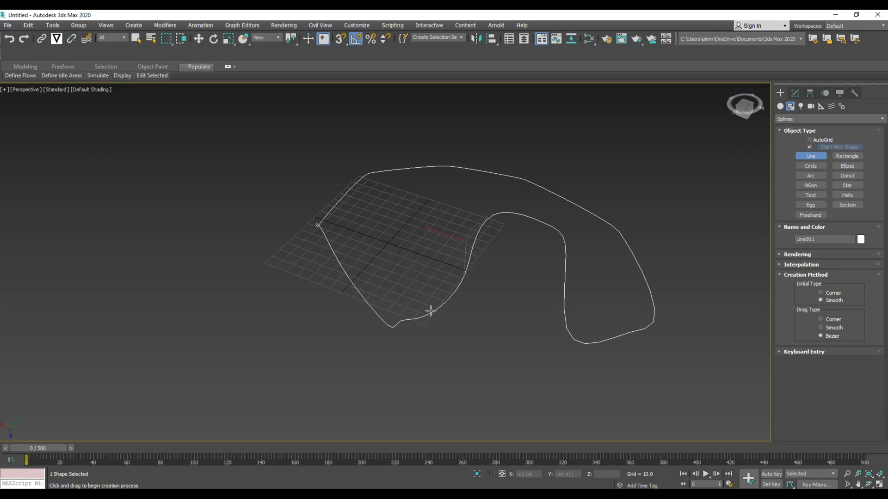
pyautogui.moveTo(431, 312); pyautogui.dragTo(404, 317, button='middle')
pyautogui.rightClick(526, 369)
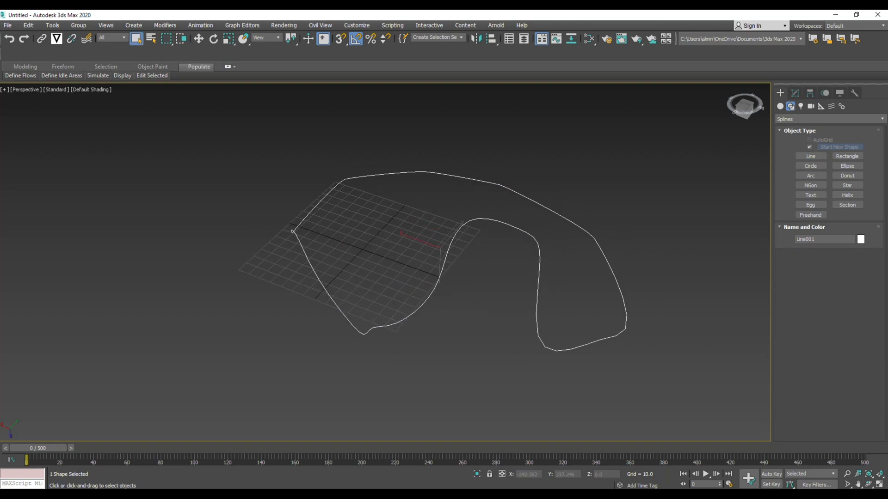
# Step: Apply the SplineOffset modifier to the closed curved line
pyautogui.click(795, 93)
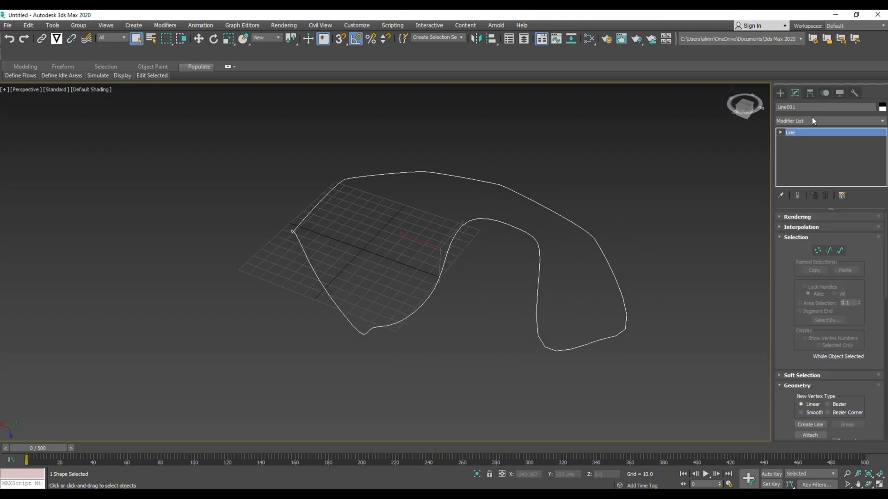
pyautogui.click(811, 121)
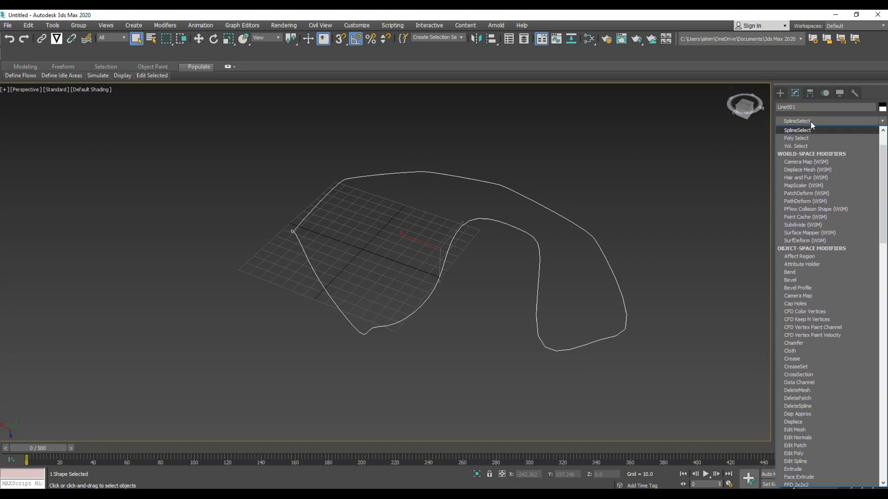
pyautogui.scroll(1, 811, 121)
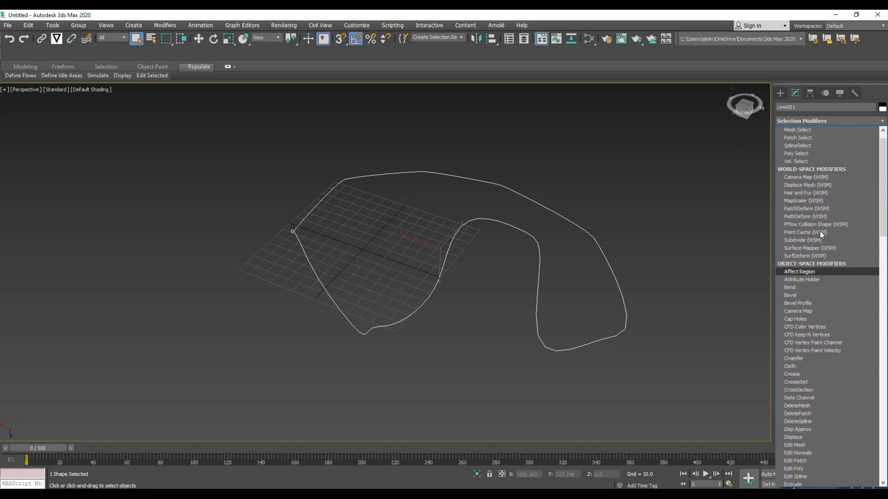
pyautogui.scroll(-1, 844, 177)
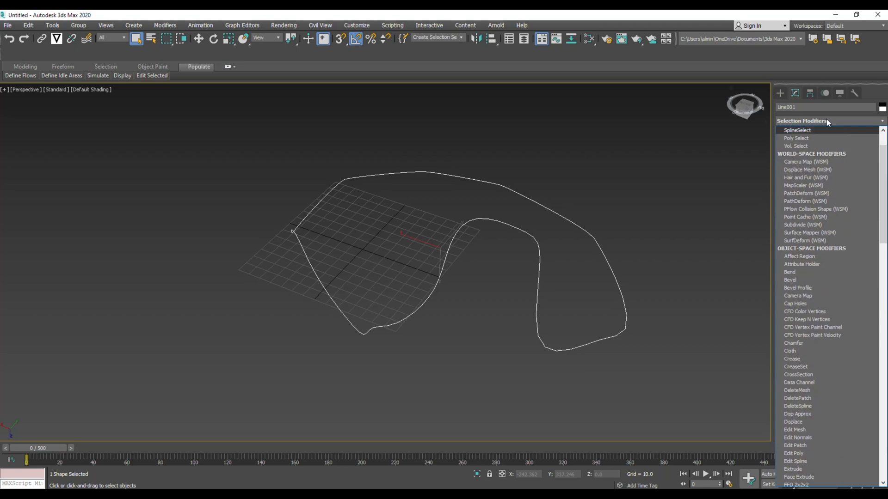
pyautogui.click(812, 121)
pyautogui.click(828, 120)
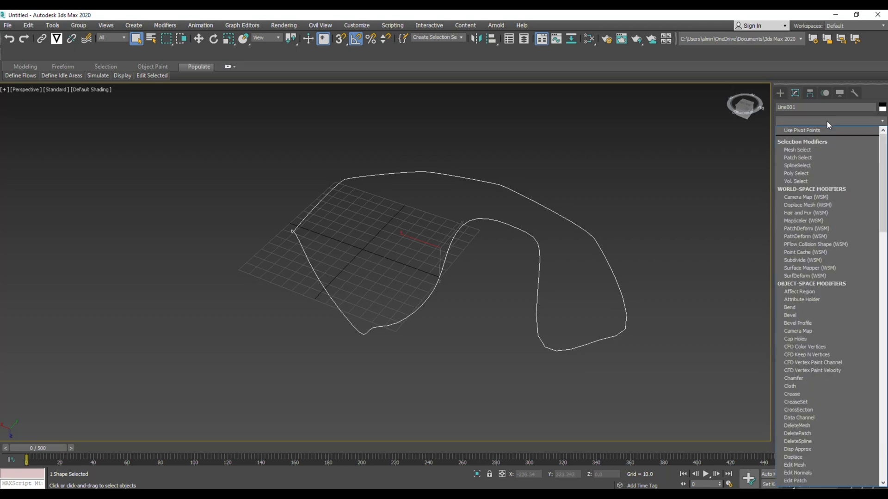
pyautogui.scroll(-20, 826, 121)
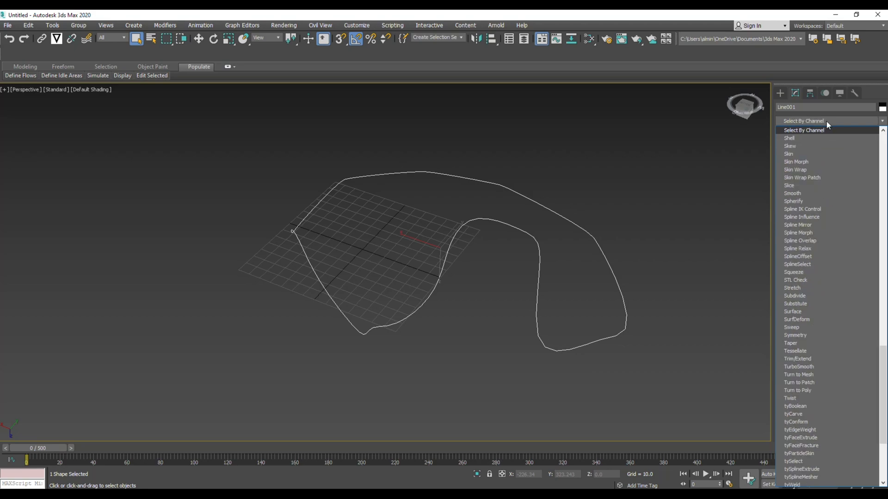
pyautogui.scroll(-1, 826, 134)
pyautogui.scroll(-3, 826, 137)
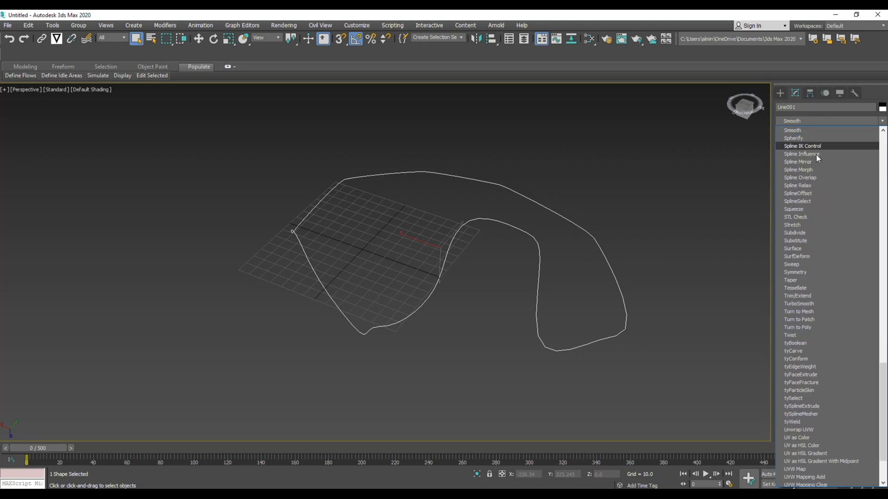
pyautogui.click(808, 194)
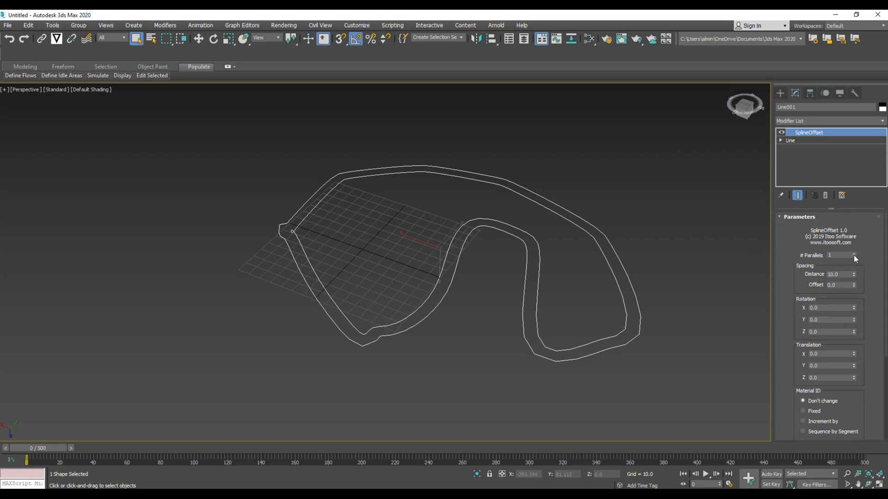
# Step: Set the line offset to 7 parallels with a Z translation of 10.37 to form stepped contours
pyautogui.moveTo(854, 255); pyautogui.dragTo(854, 253)
pyautogui.scroll(-3, 494, 287)
pyautogui.keyDown('alt'); pyautogui.moveTo(410, 279); pyautogui.dragTo(428, 254, button='middle'); pyautogui.keyUp('alt')
pyautogui.moveTo(854, 379); pyautogui.dragTo(648, 373)
pyautogui.keyDown('alt'); pyautogui.moveTo(648, 370); pyautogui.dragTo(300, 384, button='middle'); pyautogui.keyUp('alt')
pyautogui.moveTo(564, 410); pyautogui.dragTo(310, 221)
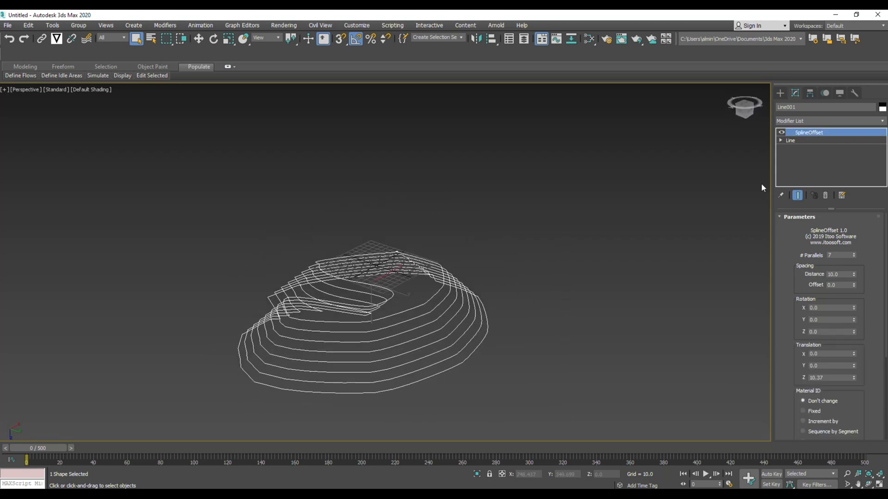
# Step: Add an Extrude modifier to the stepped contour splines and increase the extrusion depth
pyautogui.click(802, 122)
pyautogui.write('ex')
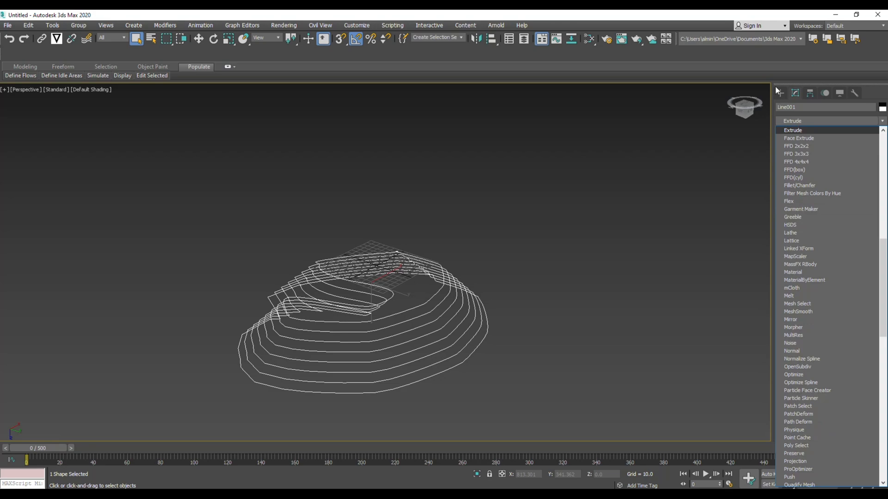
pyautogui.click(791, 131)
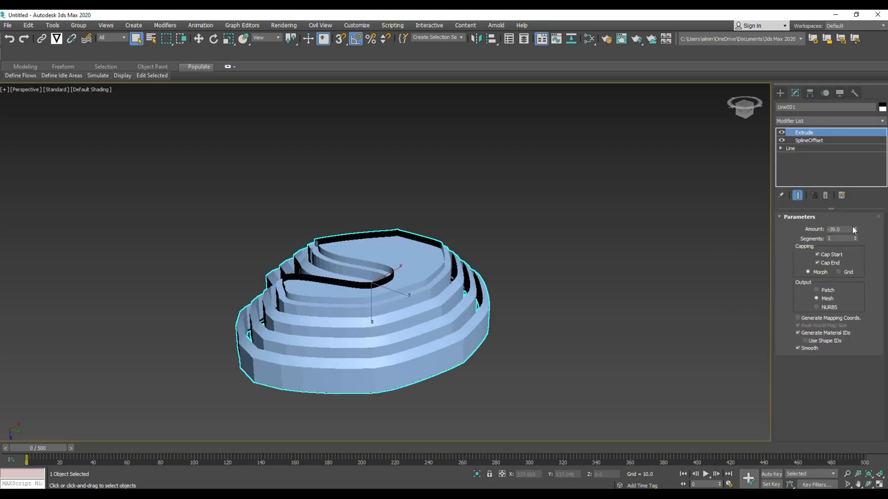
pyautogui.moveTo(854, 230); pyautogui.dragTo(858, 240)
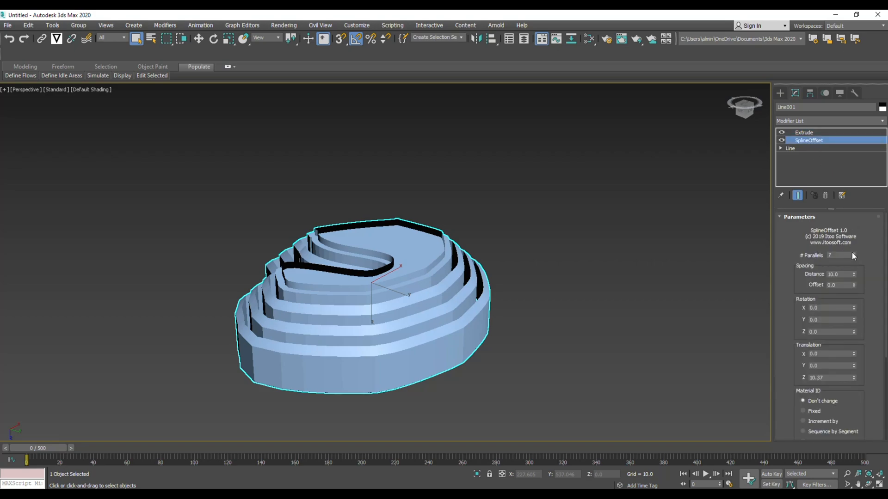
# Step: Increase the SplineOffset number of parallels so the extruded contours form a taller mound with many terraces, and deselect it
pyautogui.moveTo(853, 256)
pyautogui.mouseDown()
pyautogui.moveTo(852, 244)
pyautogui.moveTo(856, 293)
pyautogui.moveTo(856, 245)
pyautogui.moveTo(859, 271)
pyautogui.mouseUp()
pyautogui.scroll(-5, 530, 234)
pyautogui.moveTo(531, 238); pyautogui.dragTo(458, 232, button='middle')
pyautogui.keyDown('alt'); pyautogui.moveTo(458, 233); pyautogui.dragTo(151, 254, button='middle'); pyautogui.keyUp('alt')
pyautogui.click(469, 365)
pyautogui.keyDown('alt'); pyautogui.moveTo(470, 365); pyautogui.dragTo(541, 334, button='middle'); pyautogui.keyUp('alt')
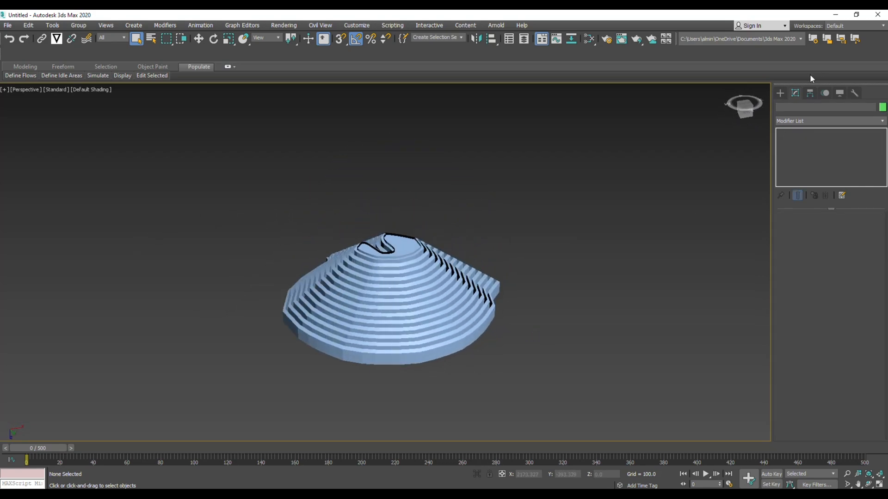
# Step: Create a standard primitive Box about 243 long, 237 wide and -108 high beside the terraced mound, and end box creation
pyautogui.click(780, 94)
pyautogui.click(780, 107)
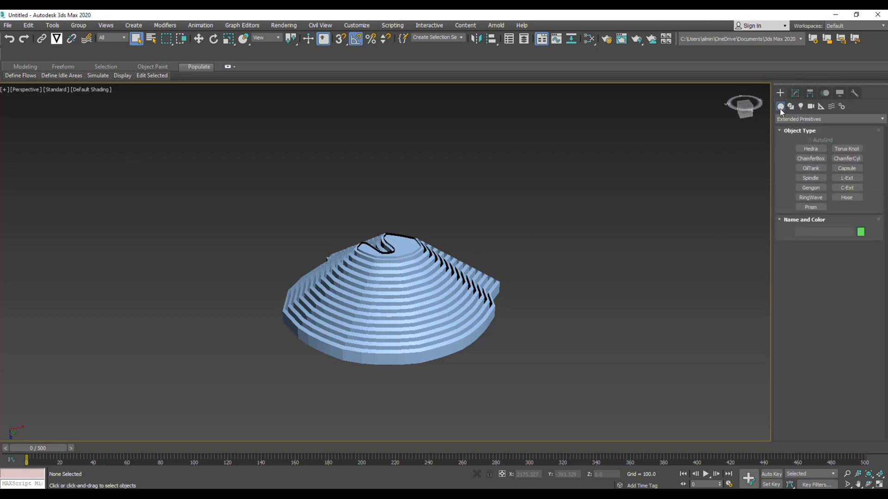
pyautogui.click(790, 119)
pyautogui.click(795, 128)
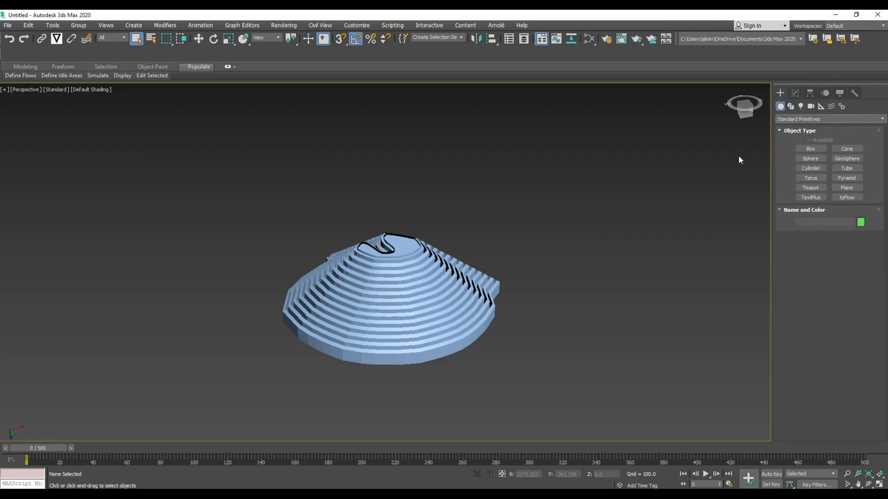
pyautogui.click(811, 148)
pyautogui.keyDown('alt'); pyautogui.moveTo(503, 283); pyautogui.dragTo(429, 279, button='middle'); pyautogui.keyUp('alt')
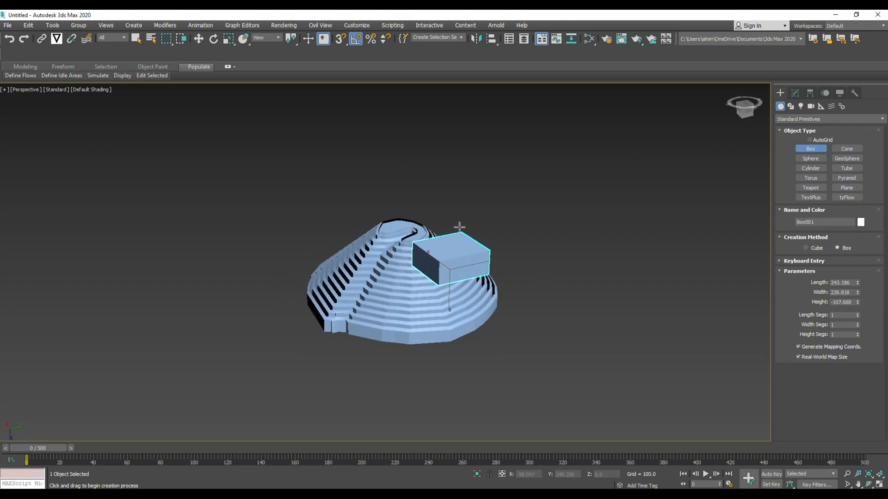
pyautogui.rightClick(477, 259)
# Step: Move the box horizontally and vertically into the terraced mound's slope, at about X -304, Y 59, Z 131
pyautogui.moveTo(477, 259)
pyautogui.keyDown('alt'); pyautogui.mouseDown(button='middle')
pyautogui.moveTo(359, 277)
pyautogui.moveTo(619, 290)
pyautogui.moveTo(482, 257)
pyautogui.mouseUp(button='middle'); pyautogui.keyUp('alt')
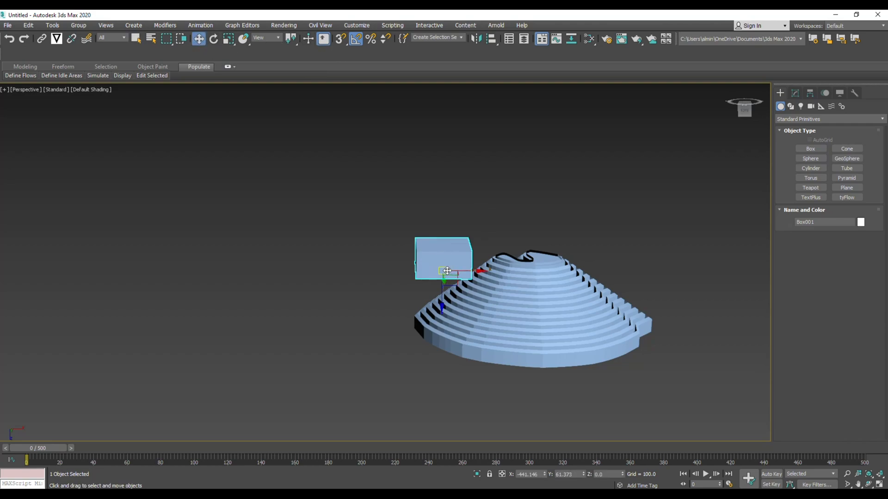
pyautogui.moveTo(447, 271); pyautogui.dragTo(476, 271)
pyautogui.moveTo(473, 309); pyautogui.dragTo(471, 341)
pyautogui.keyDown('alt'); pyautogui.moveTo(456, 444); pyautogui.dragTo(449, 276, button='middle'); pyautogui.keyUp('alt')
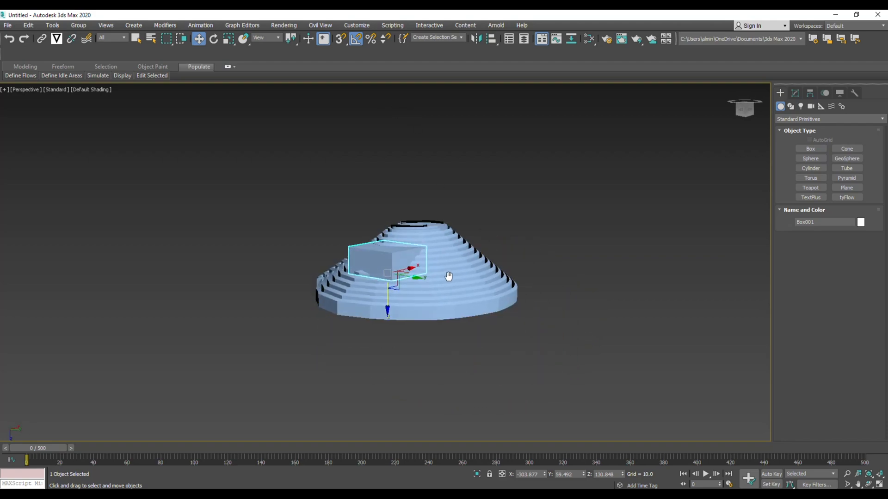